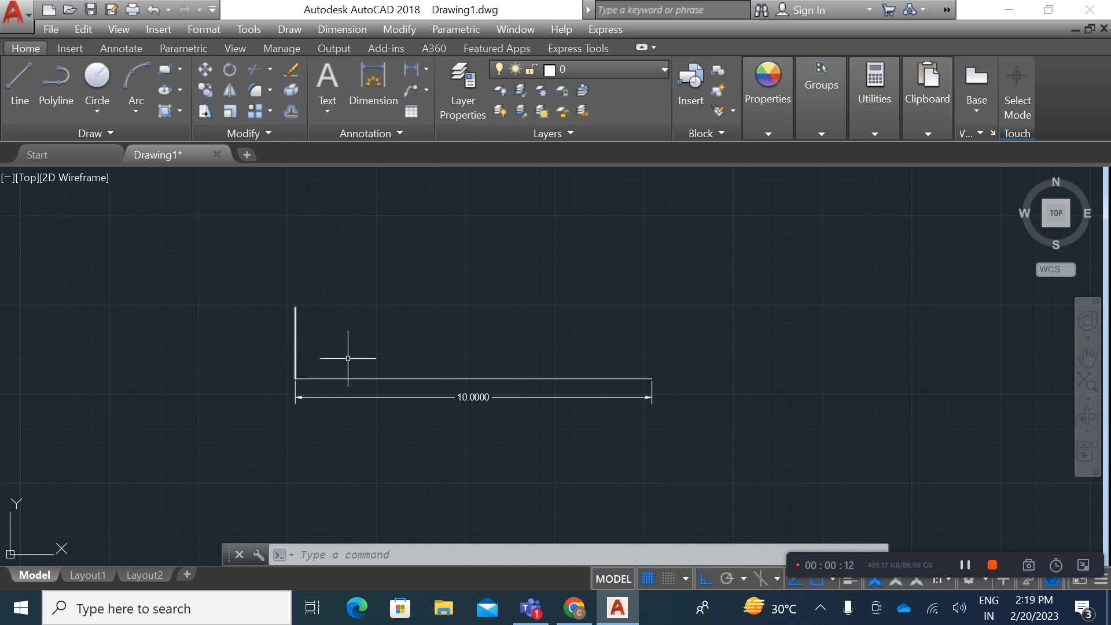
{"action": "middle_click_drag", "start_coordinate": [334, 362], "coordinate": [294, 349]}
{"action": "scroll", "coordinate": [318, 347], "scroll_direction": "up", "scroll_amount": 2}
{"action": "mouse_move", "coordinate": [279, 352]}
{"action": "middle_mouse_down"}
{"action": "mouse_move", "coordinate": [272, 344]}
{"action": "mouse_move", "coordinate": [271, 360]}
{"action": "middle_mouse_up"}
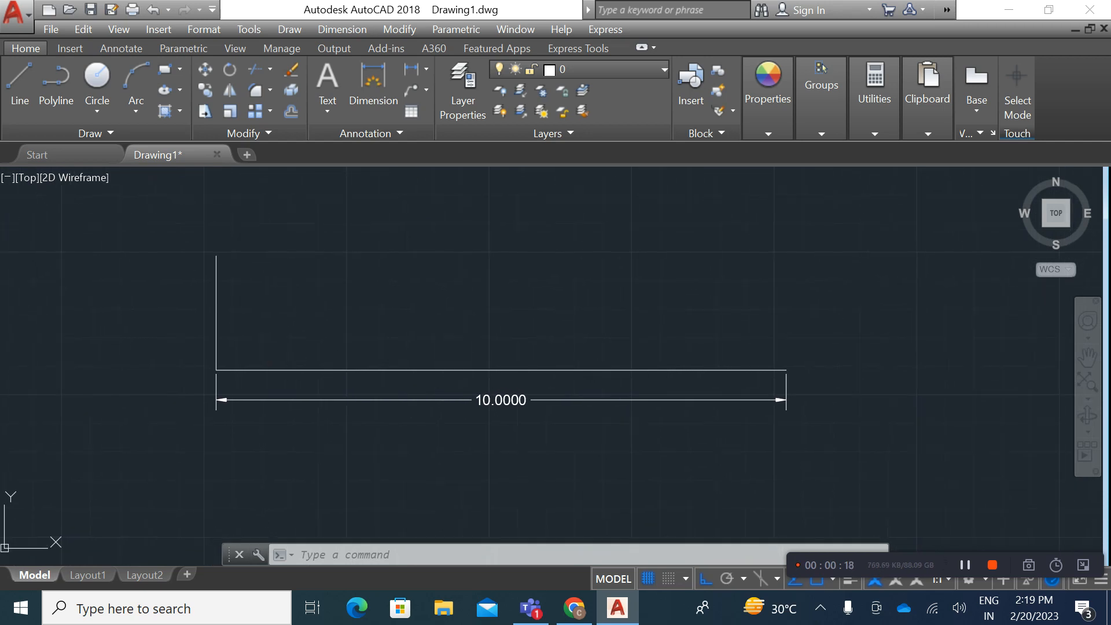
{"action": "left_click", "coordinate": [315, 558]}
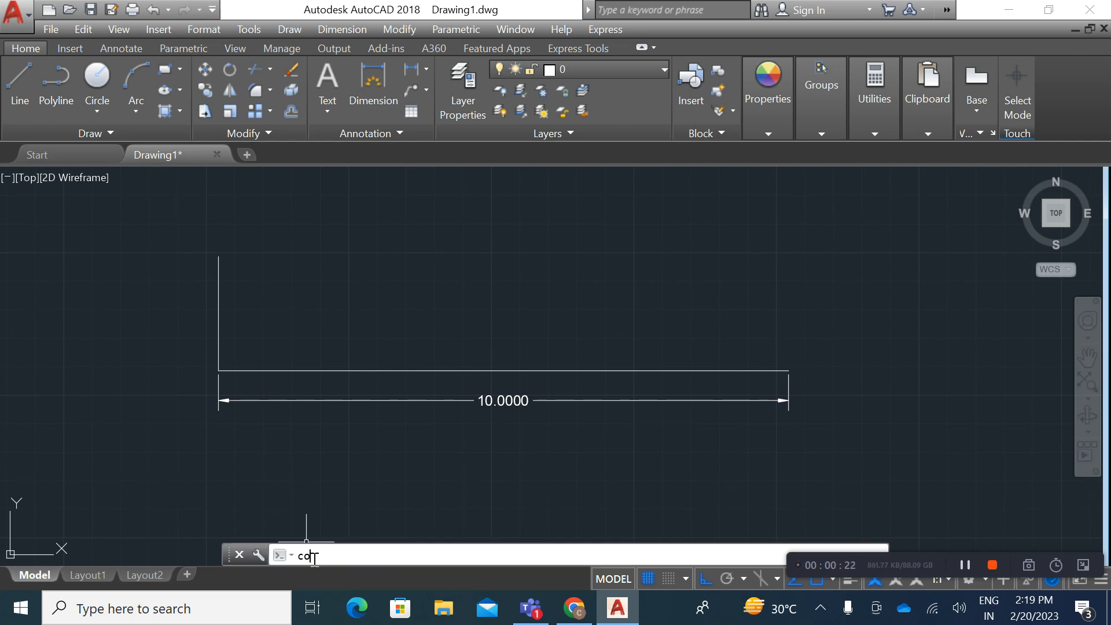
{"action": "key", "text": "BackSpace"}
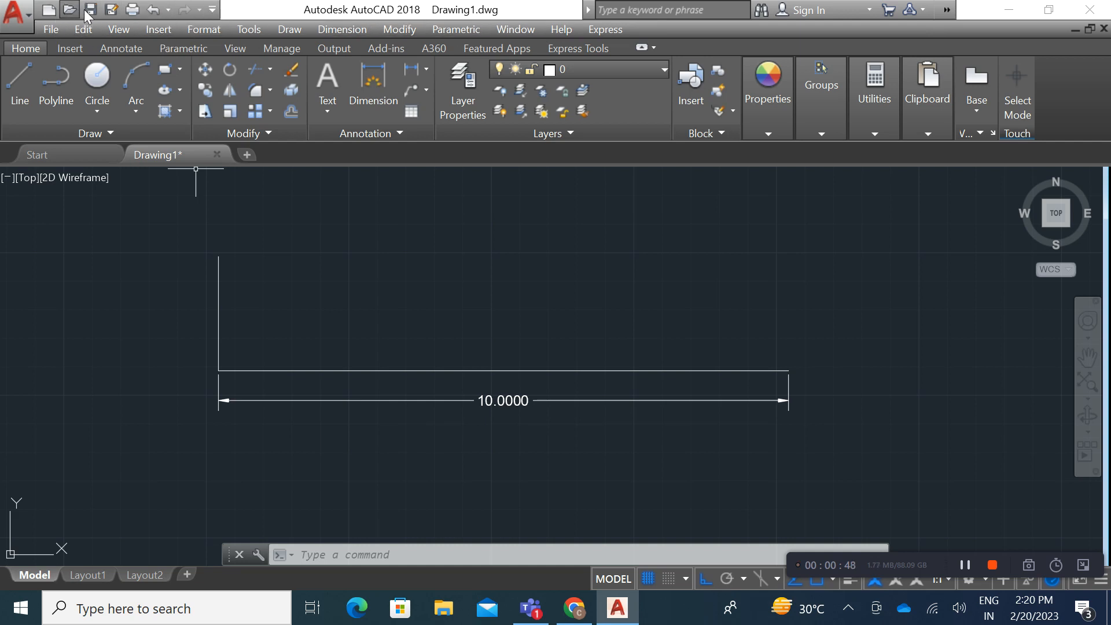
Hide the menu bar and display it again through the Quick Access Toolbar customization.
{"action": "left_click", "coordinate": [214, 10]}
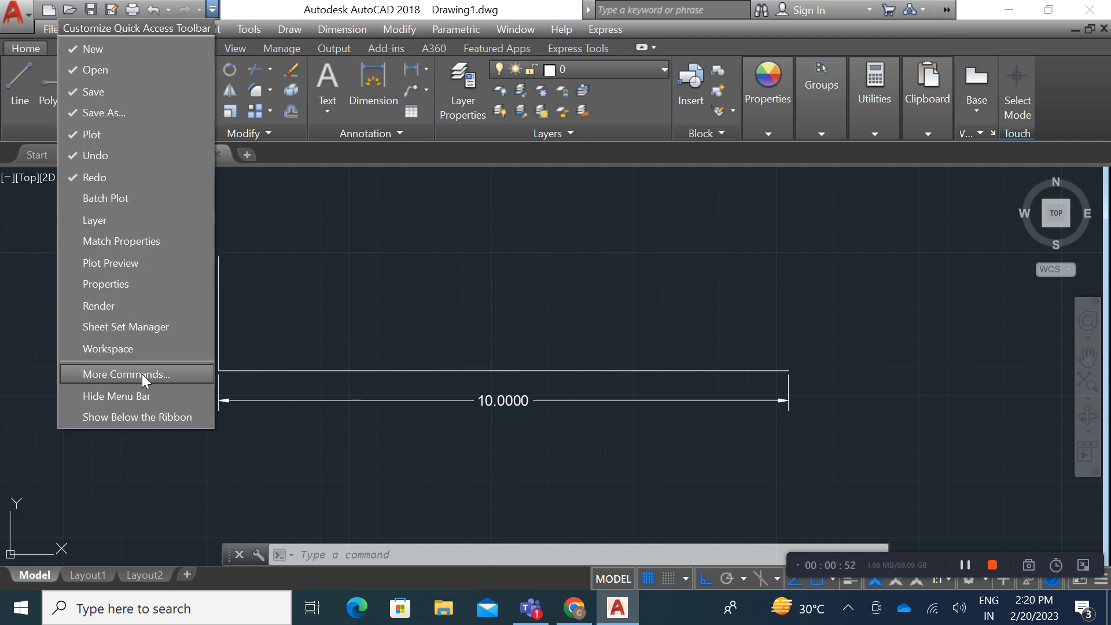
{"action": "left_click", "coordinate": [142, 395]}
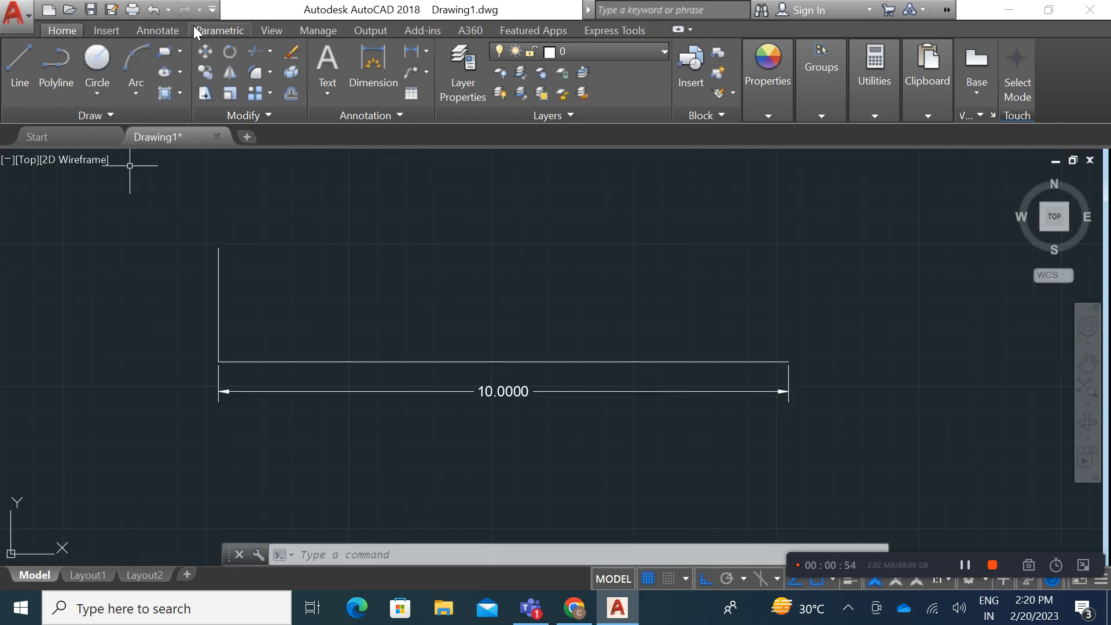
{"action": "left_click", "coordinate": [213, 10]}
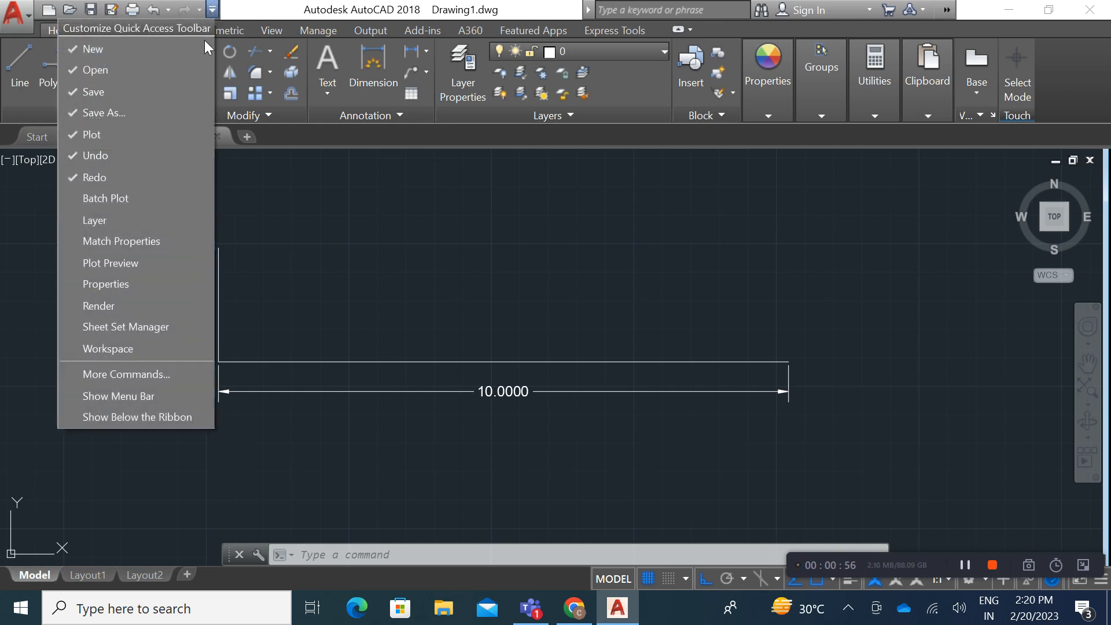
{"action": "left_click", "coordinate": [162, 390]}
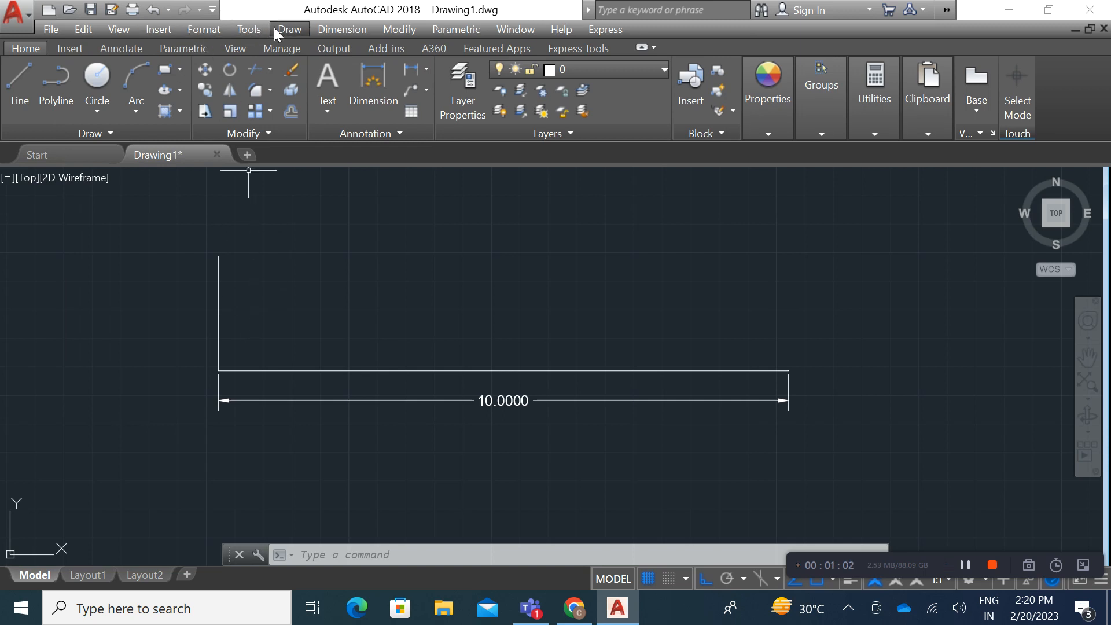
Copy the vertical line from its lower endpoint to the midpoint and the far right endpoint of the horizontal line.
{"action": "left_click", "coordinate": [399, 31]}
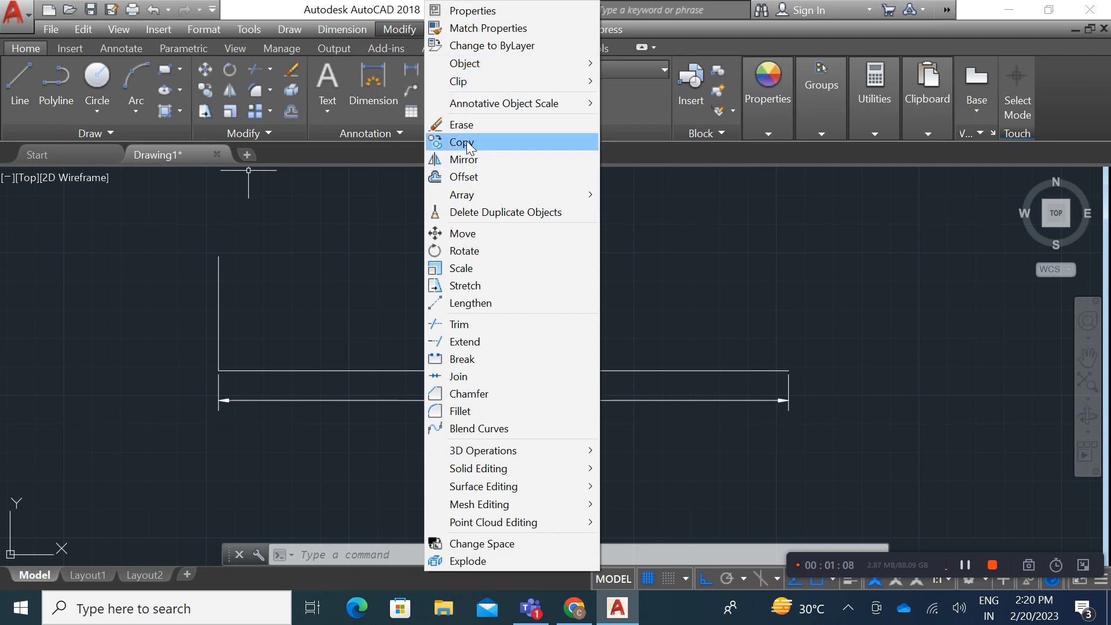
{"action": "left_click", "coordinate": [206, 91]}
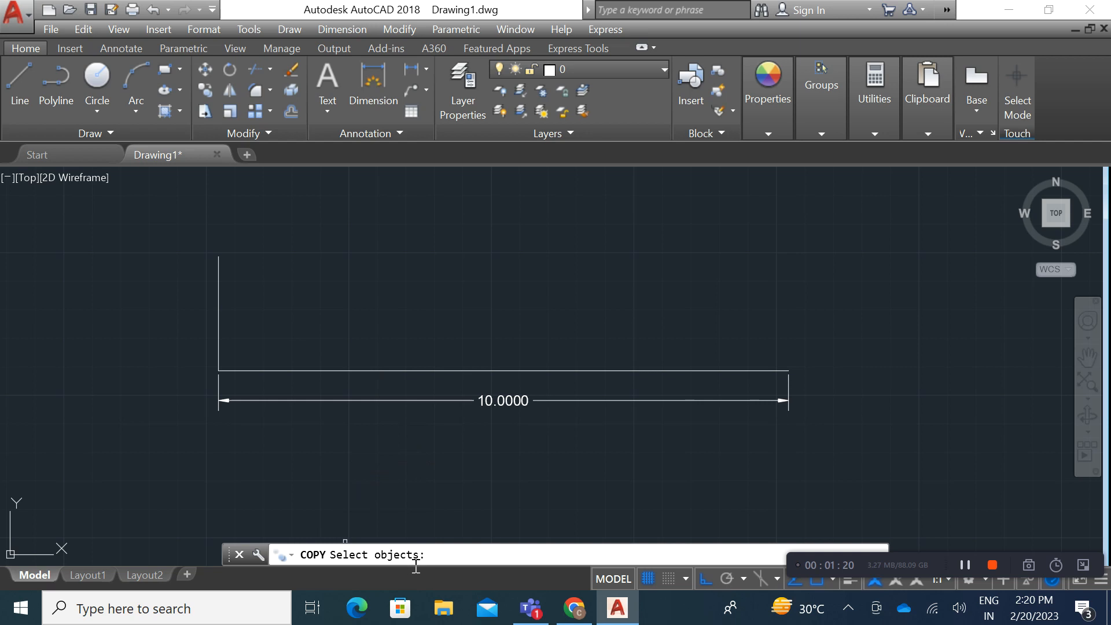
{"action": "left_click", "coordinate": [228, 328]}
{"action": "left_click", "coordinate": [168, 277]}
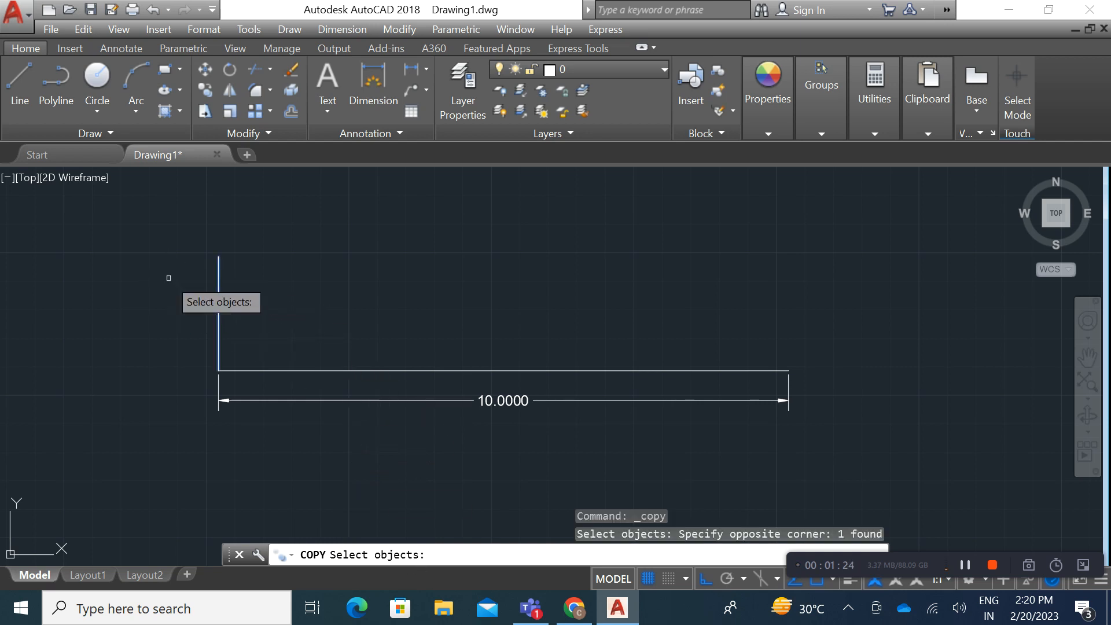
{"action": "key", "text": "Return"}
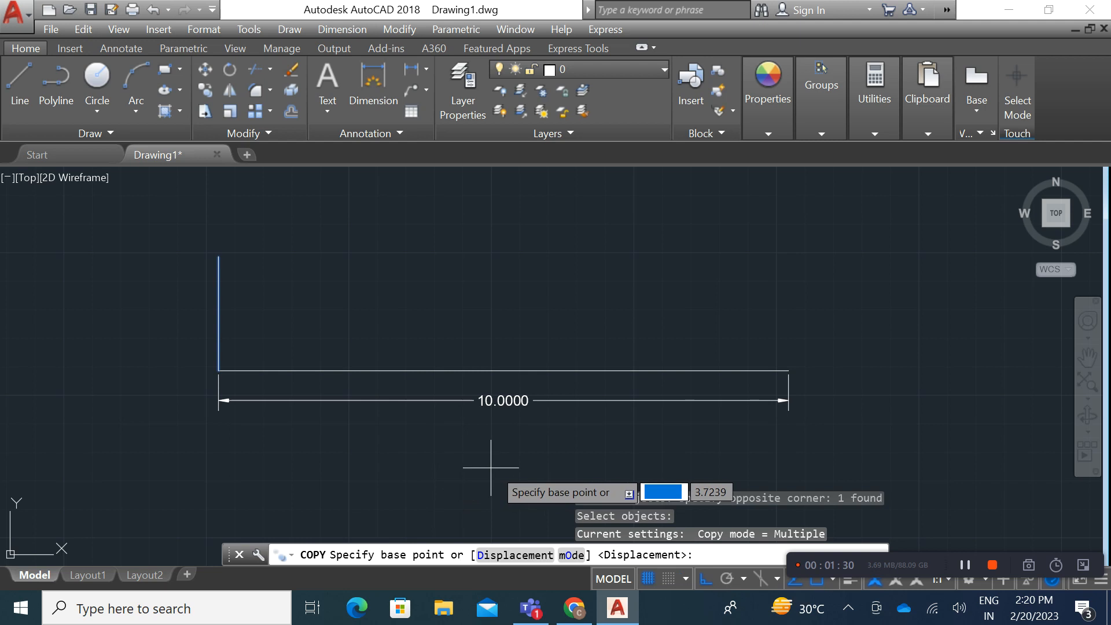
{"action": "left_click", "coordinate": [219, 369]}
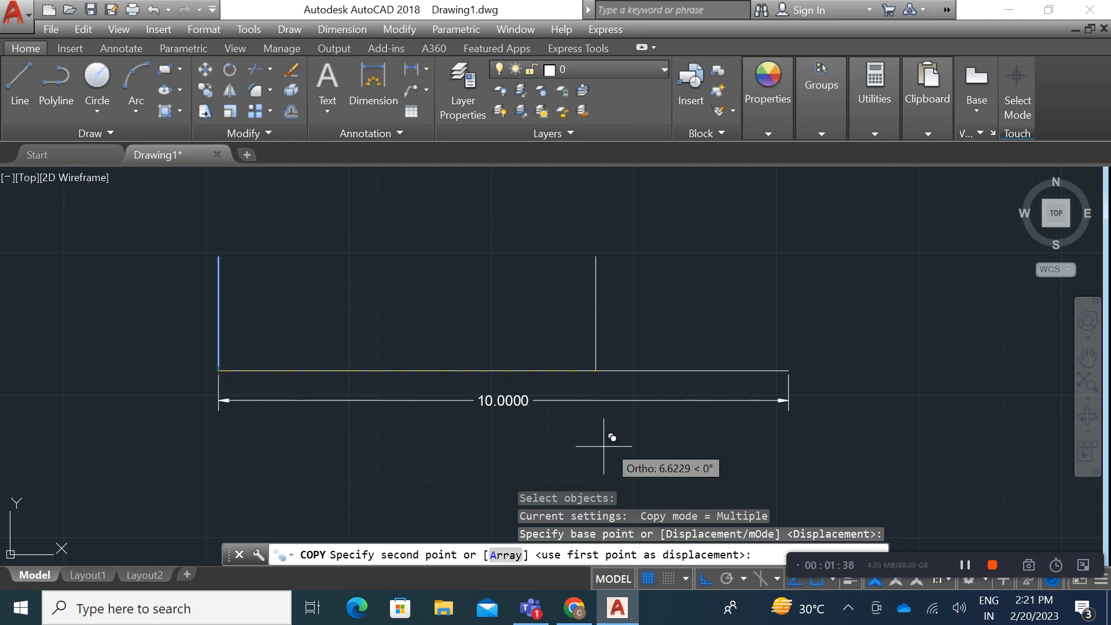
{"action": "left_click", "coordinate": [509, 370]}
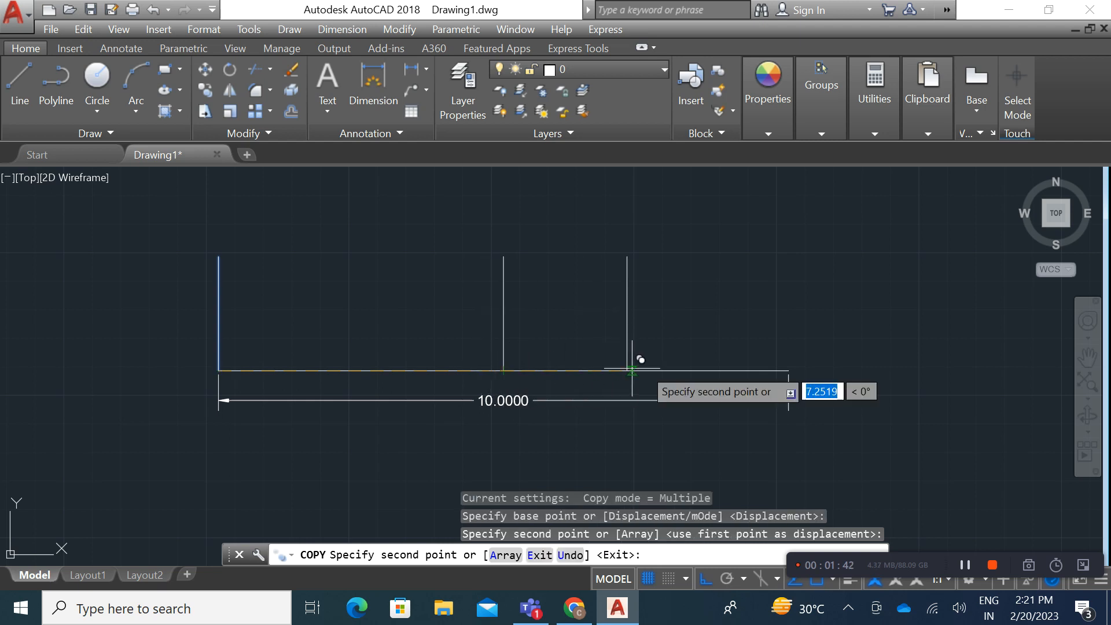
{"action": "left_click", "coordinate": [788, 371]}
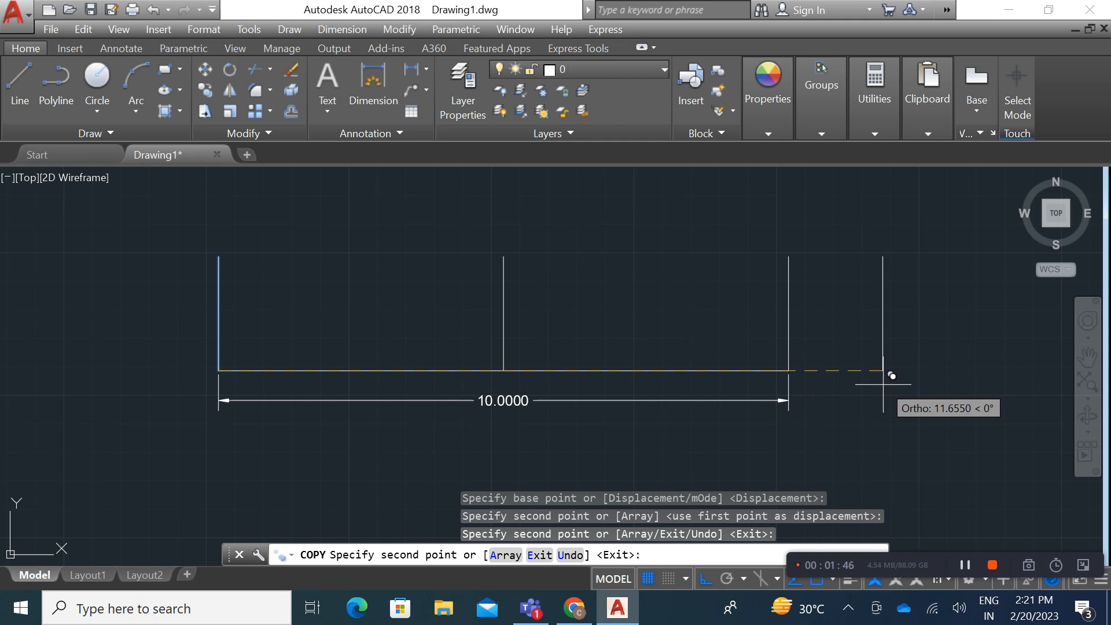
{"action": "key", "text": "Escape"}
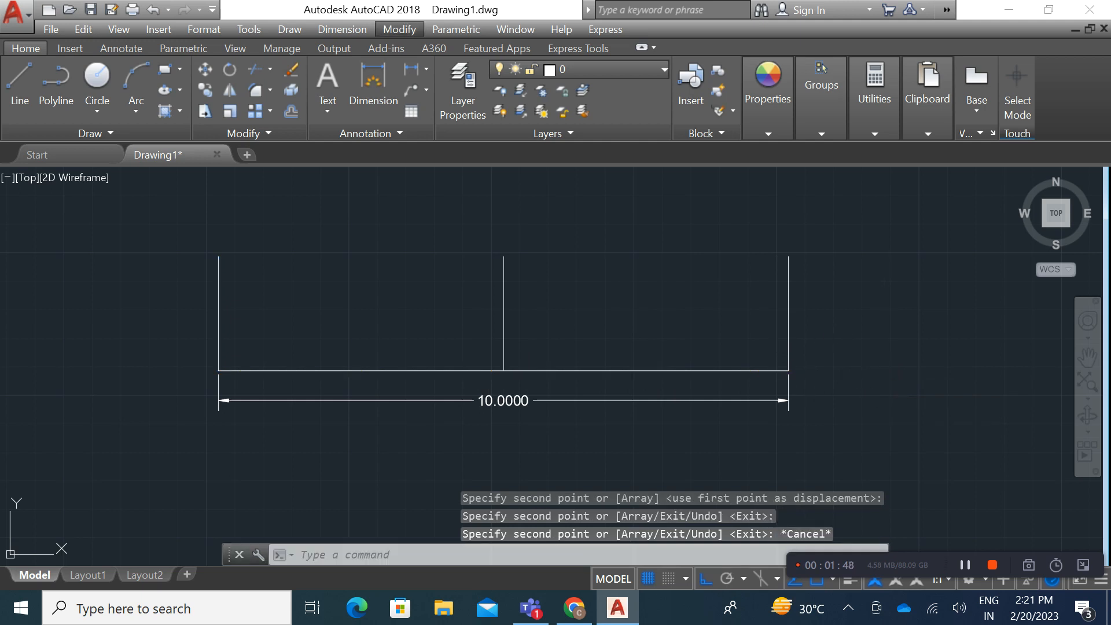
Delete the two copied vertical lines at the midpoint and right end of the horizontal line.
{"action": "left_click", "coordinate": [834, 372]}
{"action": "left_click", "coordinate": [408, 262]}
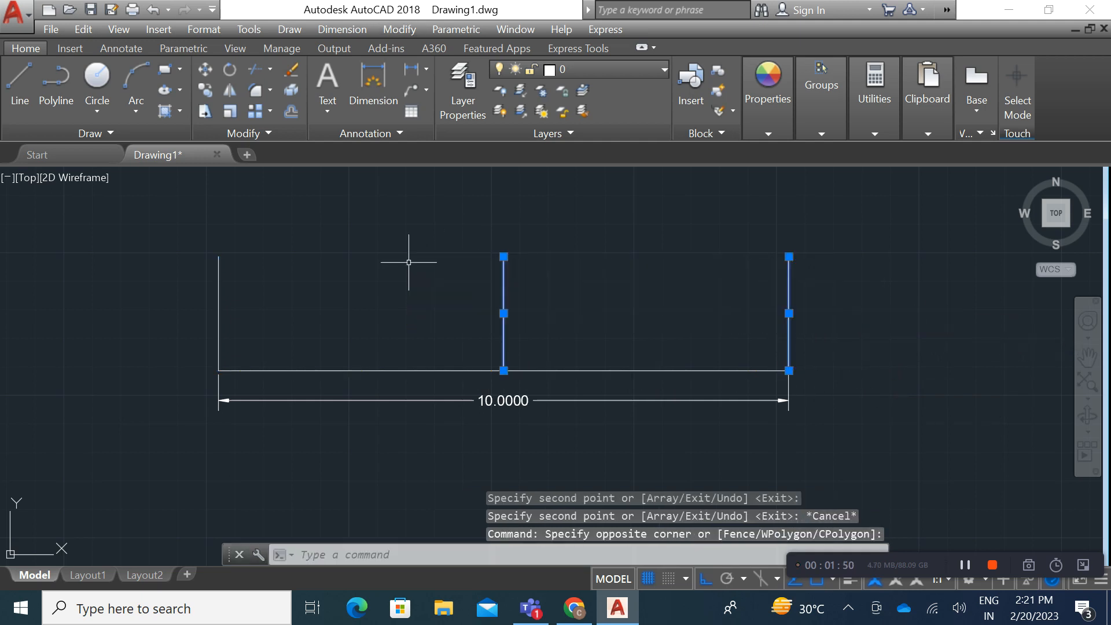
{"action": "key", "text": "Delete"}
Copy the vertical line 5 units to the right from its lower endpoint, using the Single copy mode.
{"action": "left_click", "coordinate": [205, 90]}
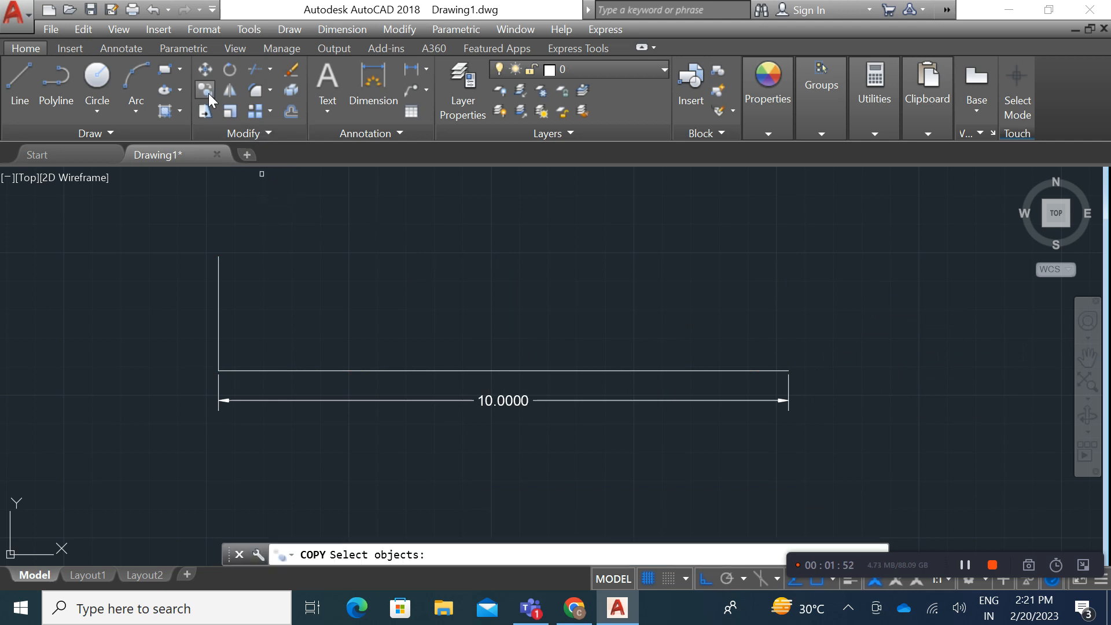
{"action": "left_click", "coordinate": [272, 312]}
{"action": "left_click", "coordinate": [169, 258]}
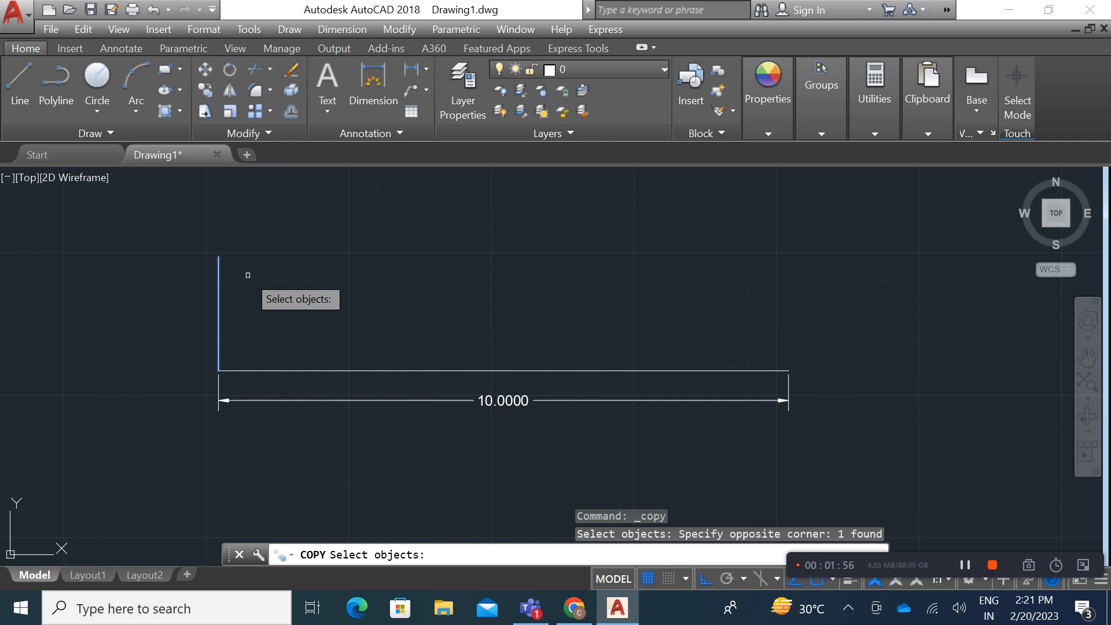
{"action": "key", "text": "Return"}
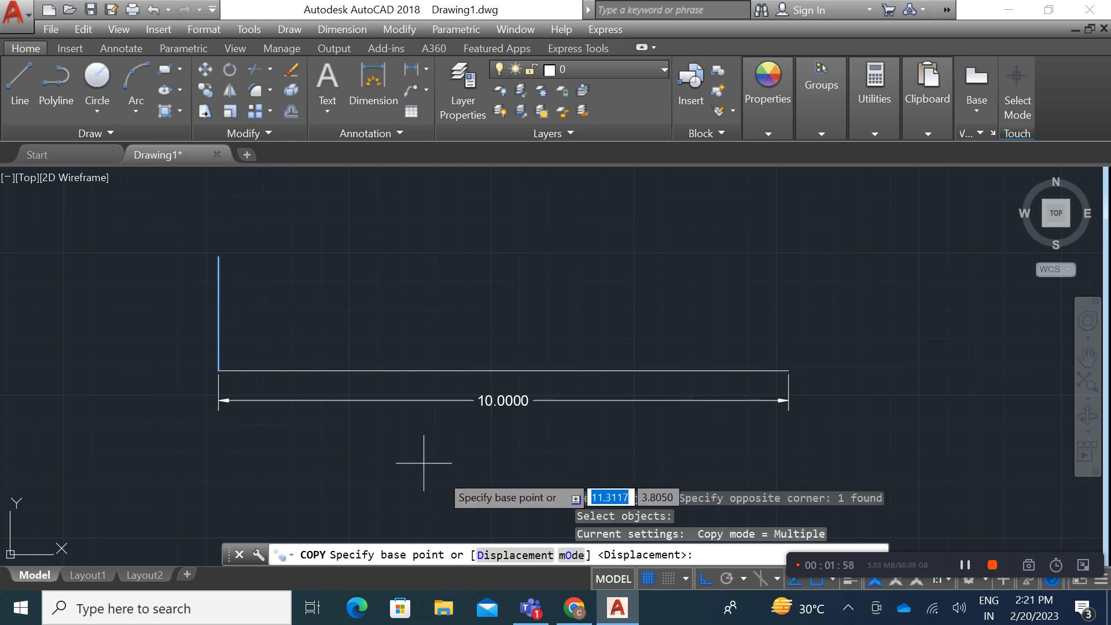
{"action": "left_click", "coordinate": [578, 557]}
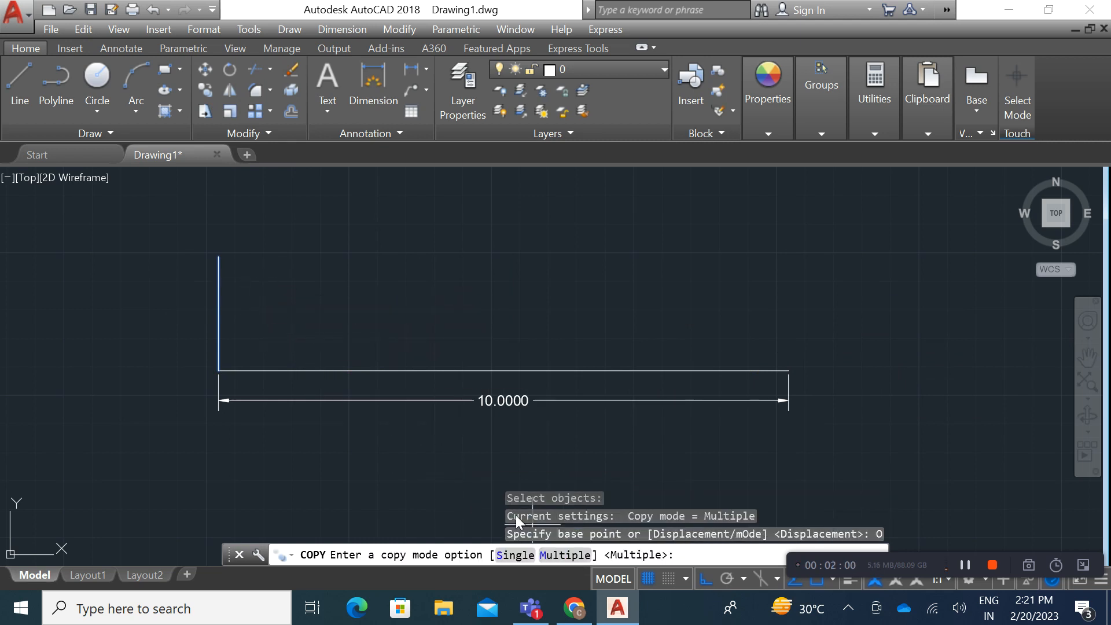
{"action": "middle_click_drag", "start_coordinate": [455, 479], "coordinate": [446, 444]}
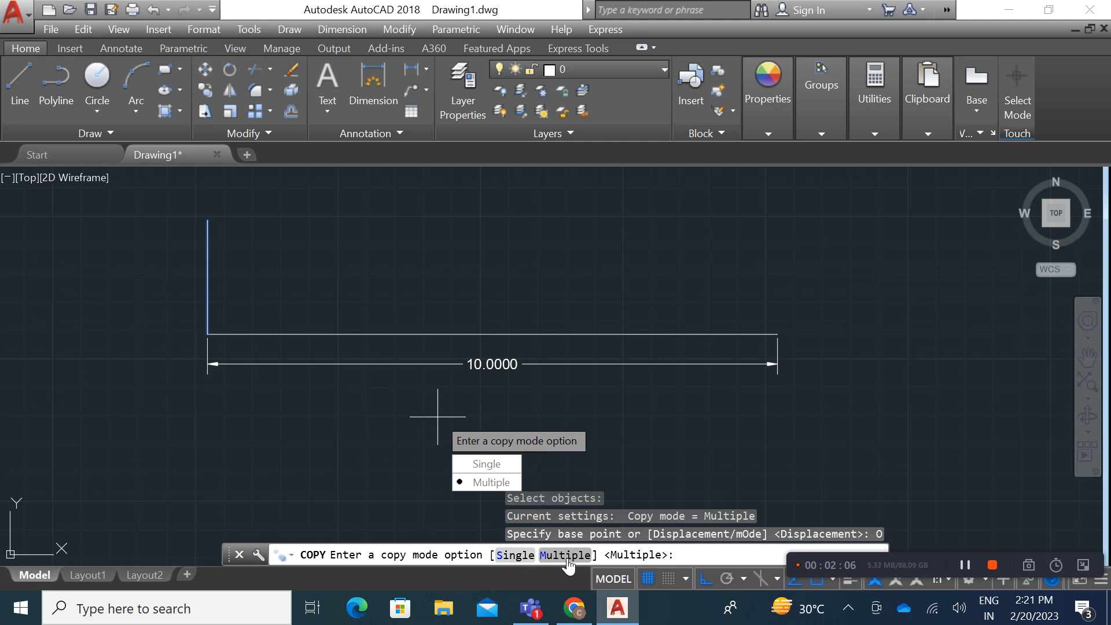
{"action": "left_click", "coordinate": [515, 556]}
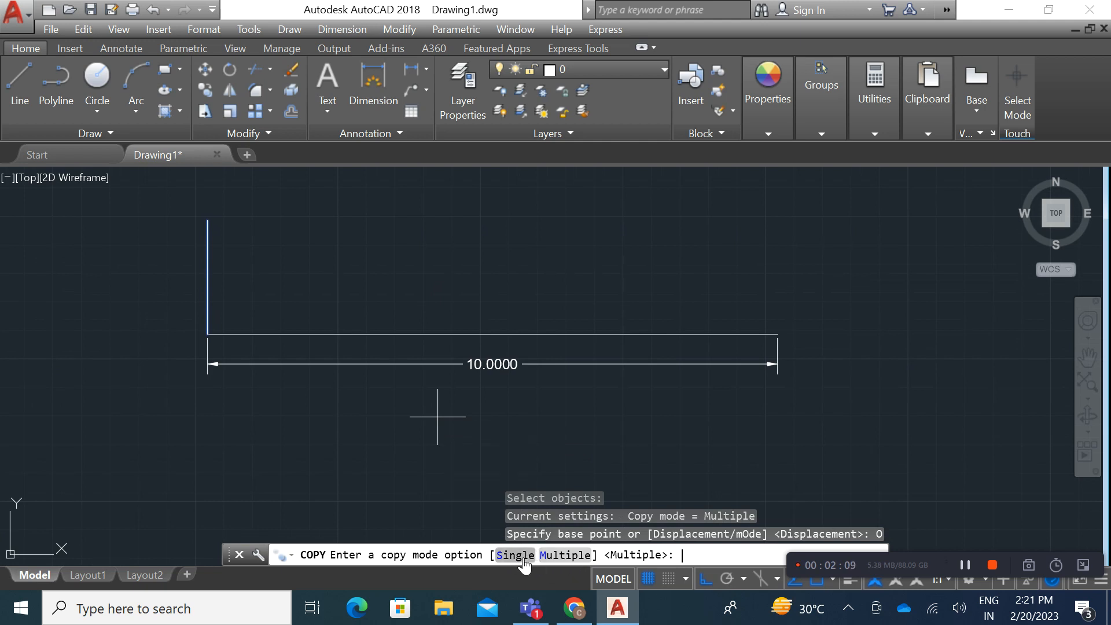
{"action": "left_click", "coordinate": [207, 334]}
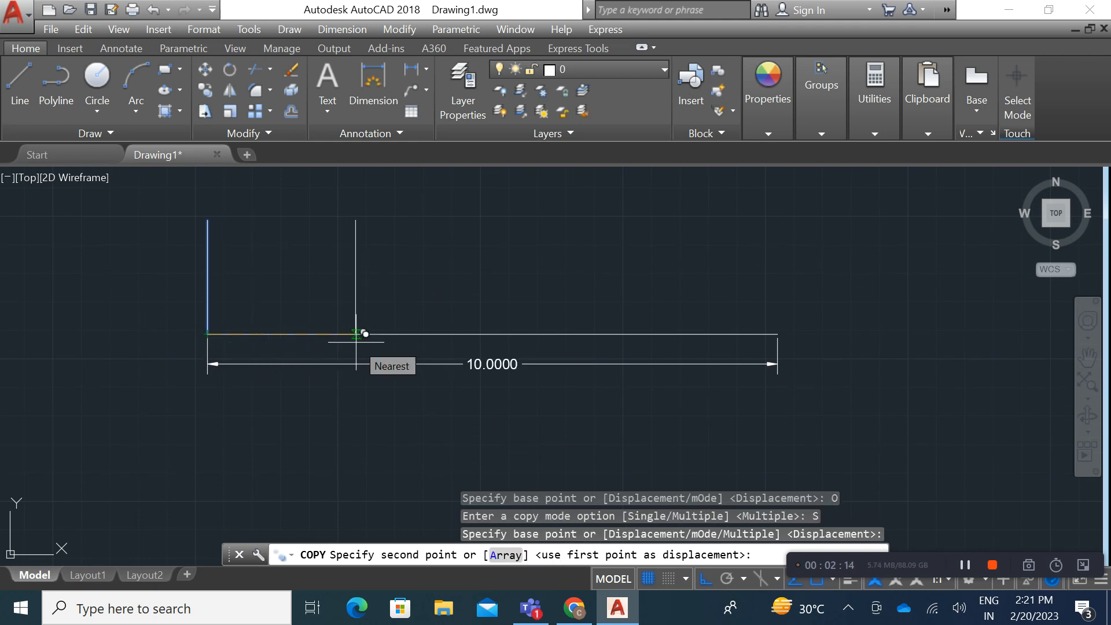
{"action": "type", "text": "5"}
{"action": "key", "text": "Return"}
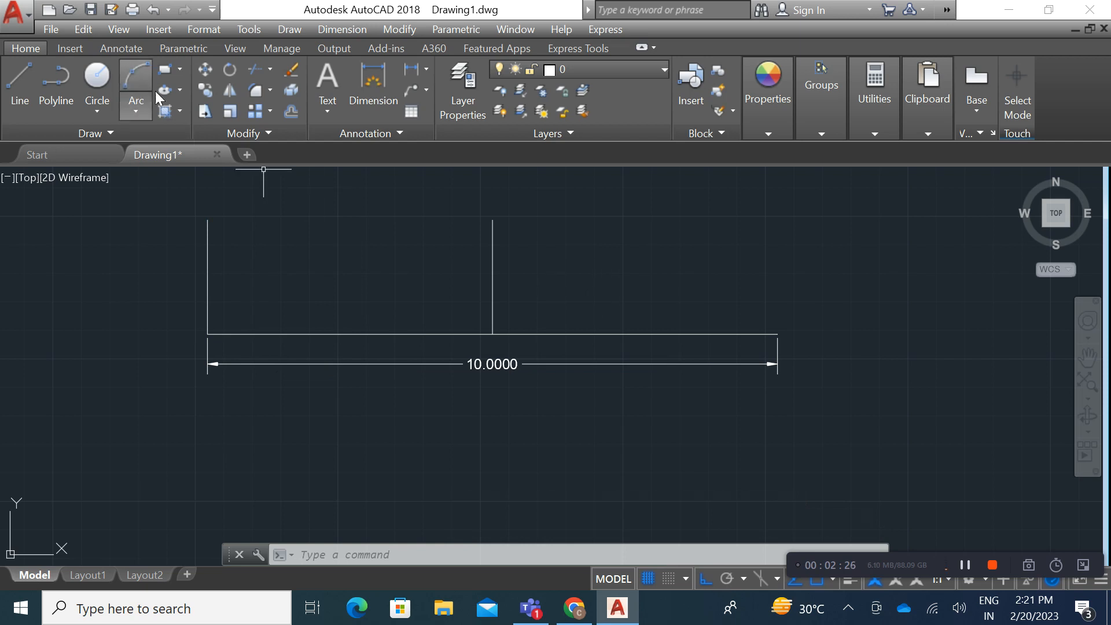
Start copying the middle vertical line and set the copy mode to Multiple.
{"action": "left_click", "coordinate": [204, 91]}
{"action": "left_click", "coordinate": [544, 292]}
{"action": "left_click", "coordinate": [457, 248]}
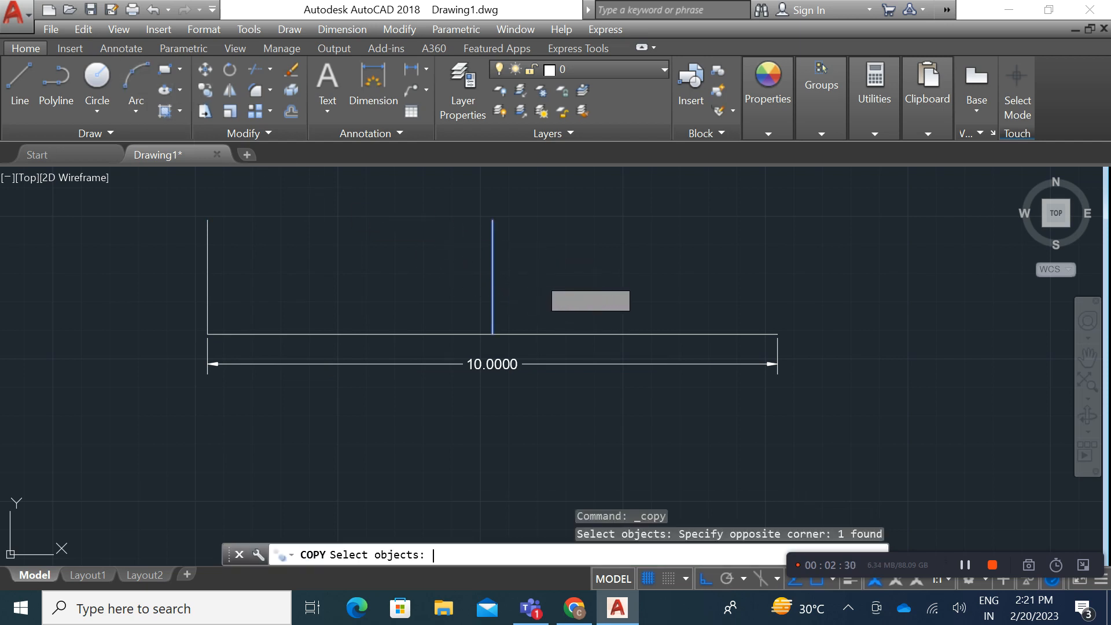
{"action": "key", "text": "Return"}
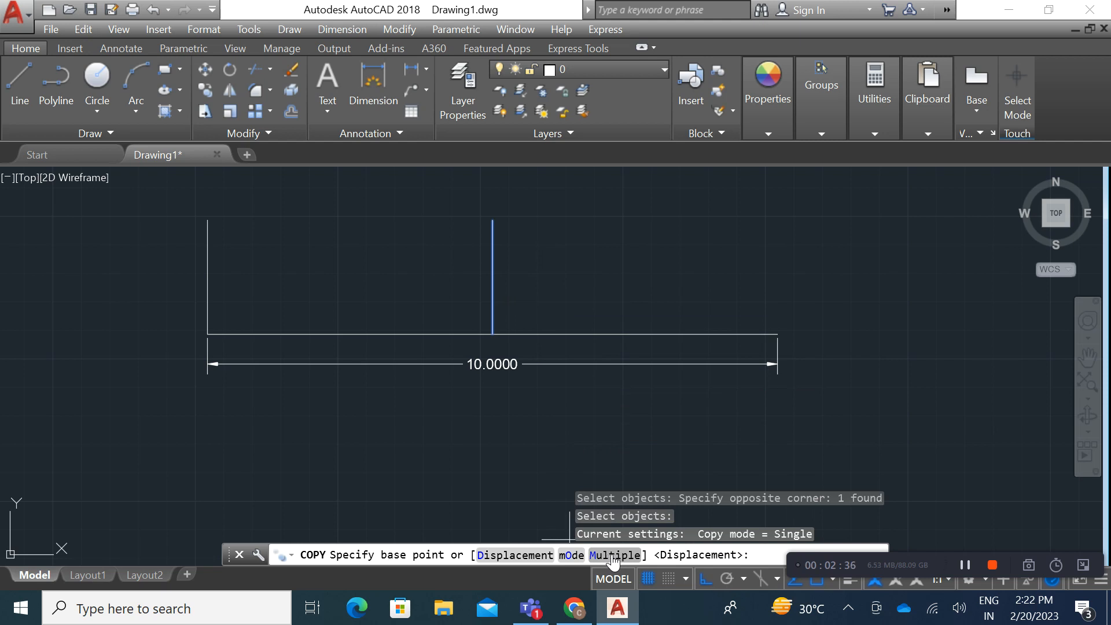
{"action": "left_click", "coordinate": [581, 559]}
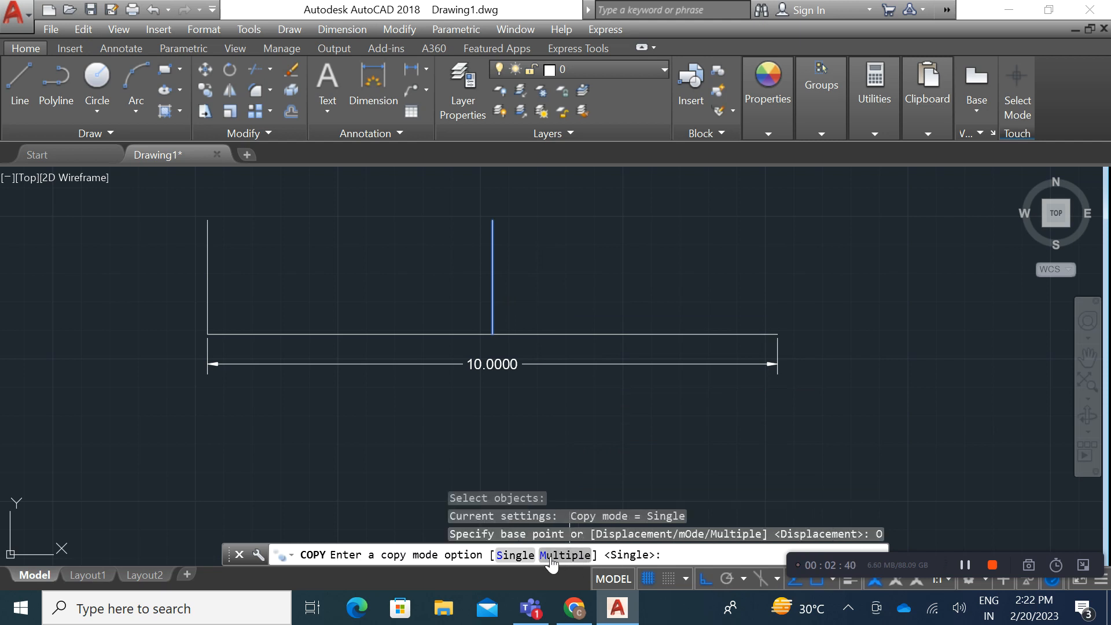
{"action": "left_click", "coordinate": [570, 557]}
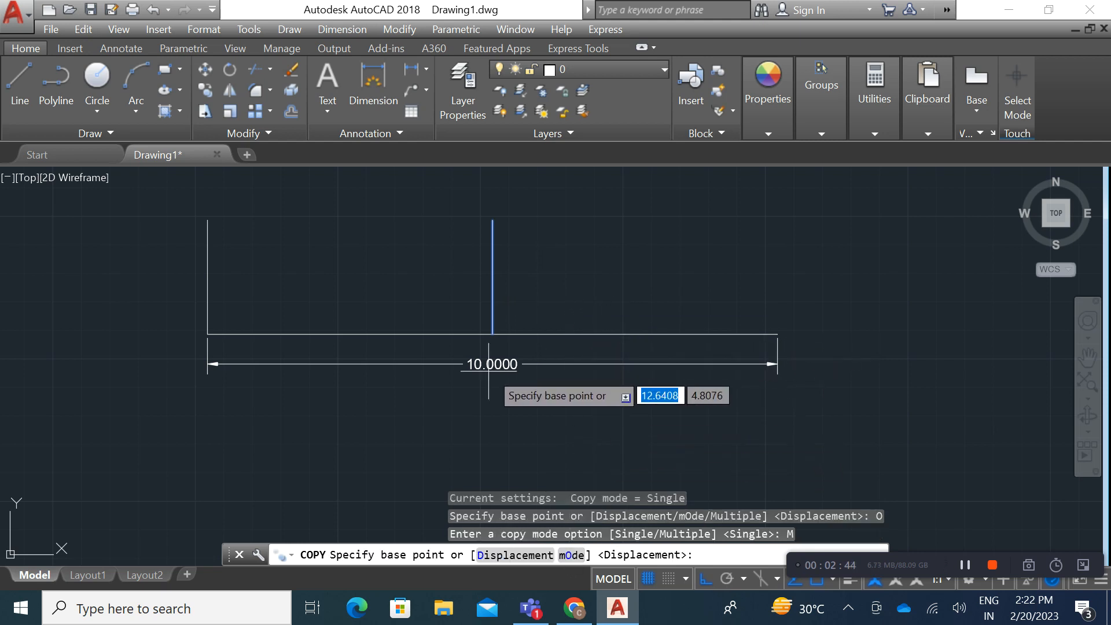
Place seven copies of the middle vertical line to its right, from its lower endpoint, including one at the horizontal line's right end.
{"action": "left_click", "coordinate": [492, 334]}
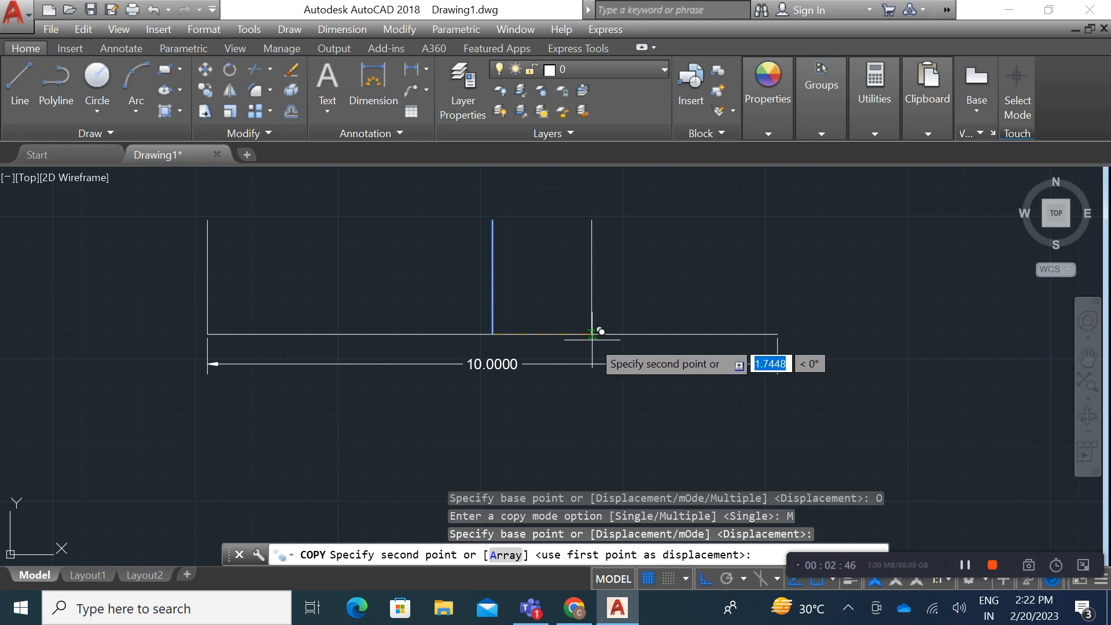
{"action": "left_click", "coordinate": [559, 334]}
{"action": "left_click", "coordinate": [620, 333]}
{"action": "left_click", "coordinate": [683, 334]}
{"action": "left_click", "coordinate": [736, 334]}
{"action": "left_click", "coordinate": [777, 334]}
{"action": "left_click", "coordinate": [830, 333]}
{"action": "left_click", "coordinate": [887, 334]}
{"action": "key", "text": "Escape"}
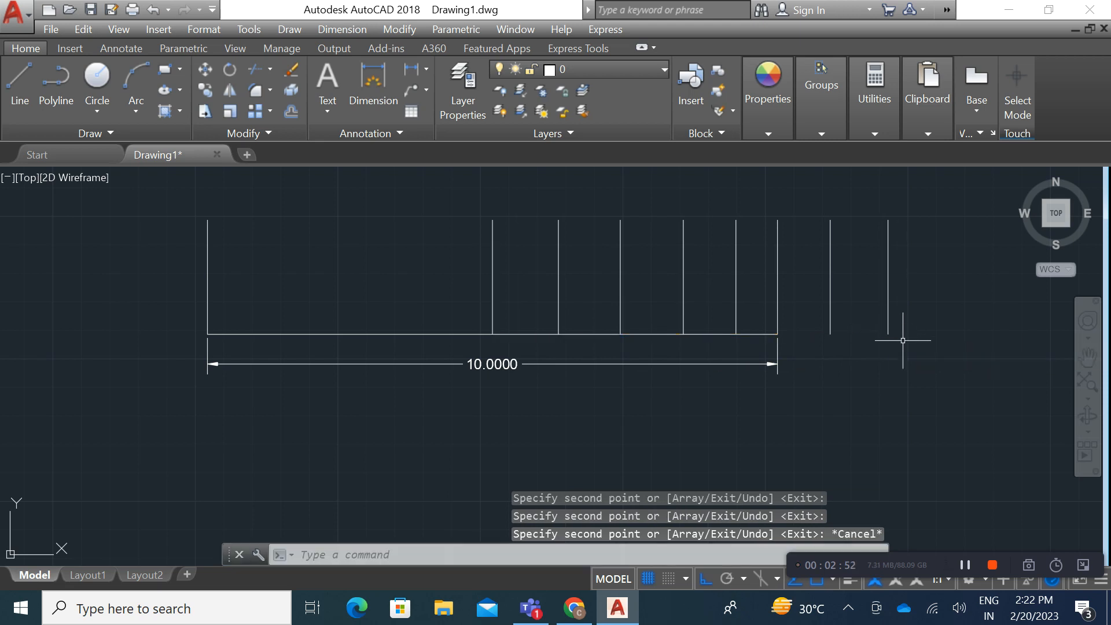
Delete the middle vertical line and all seven copies to its right, keeping the original left vertical line.
{"action": "left_click", "coordinate": [913, 295]}
{"action": "left_click", "coordinate": [470, 243]}
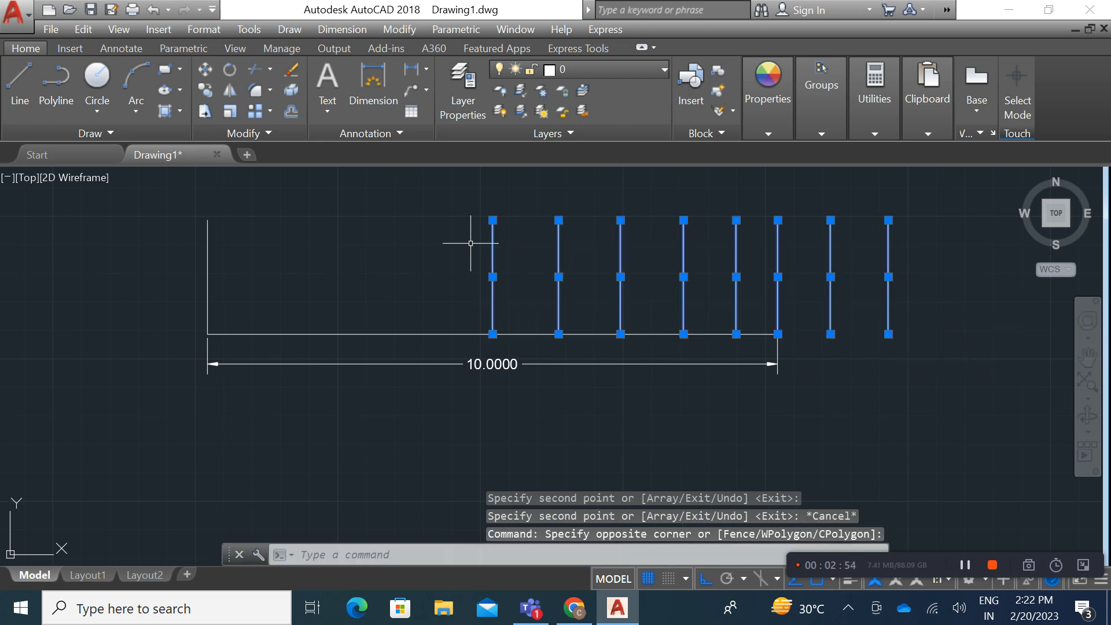
{"action": "key", "text": "Delete"}
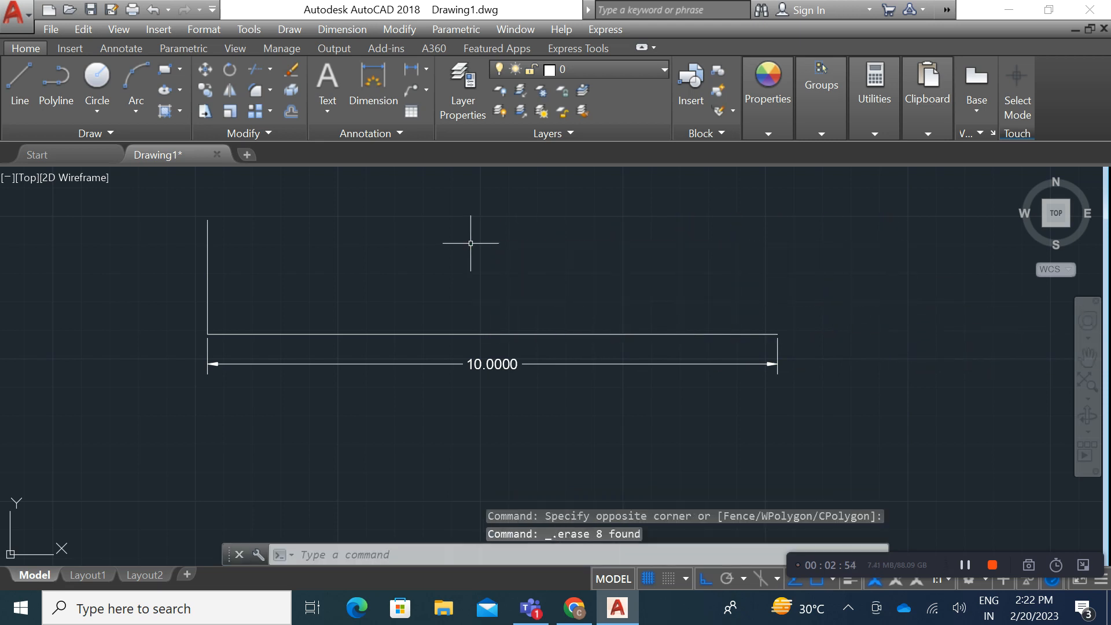
Copy the left vertical line from its lower endpoint as an array of 10 items spaced 2 units apart along the horizontal line.
{"action": "left_click", "coordinate": [210, 89]}
{"action": "left_click", "coordinate": [254, 300]}
{"action": "left_click", "coordinate": [135, 235]}
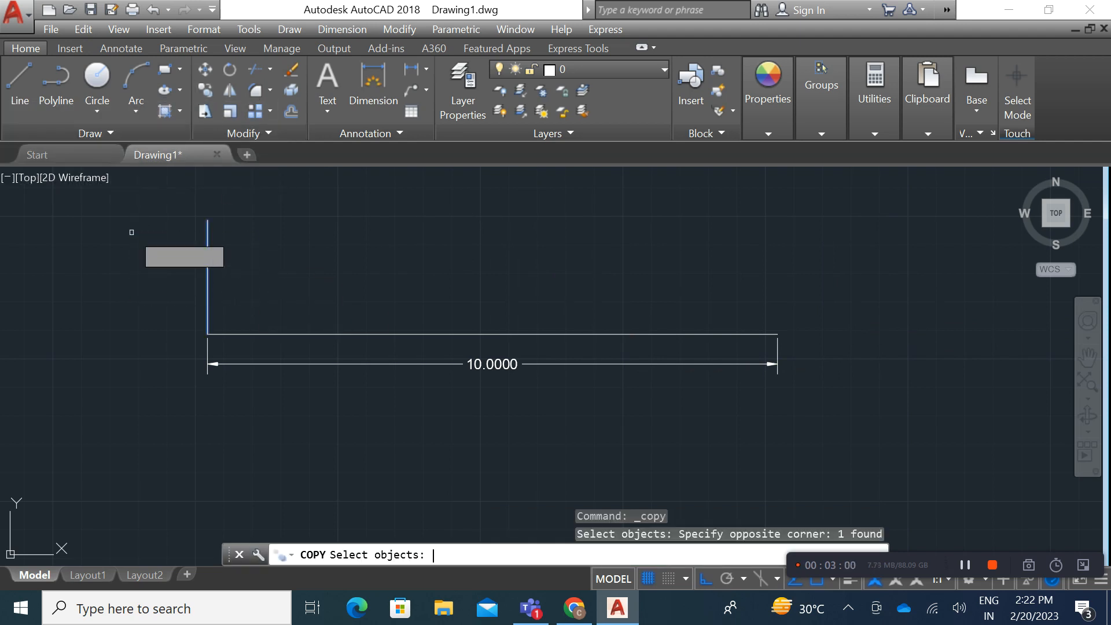
{"action": "key", "text": "Return"}
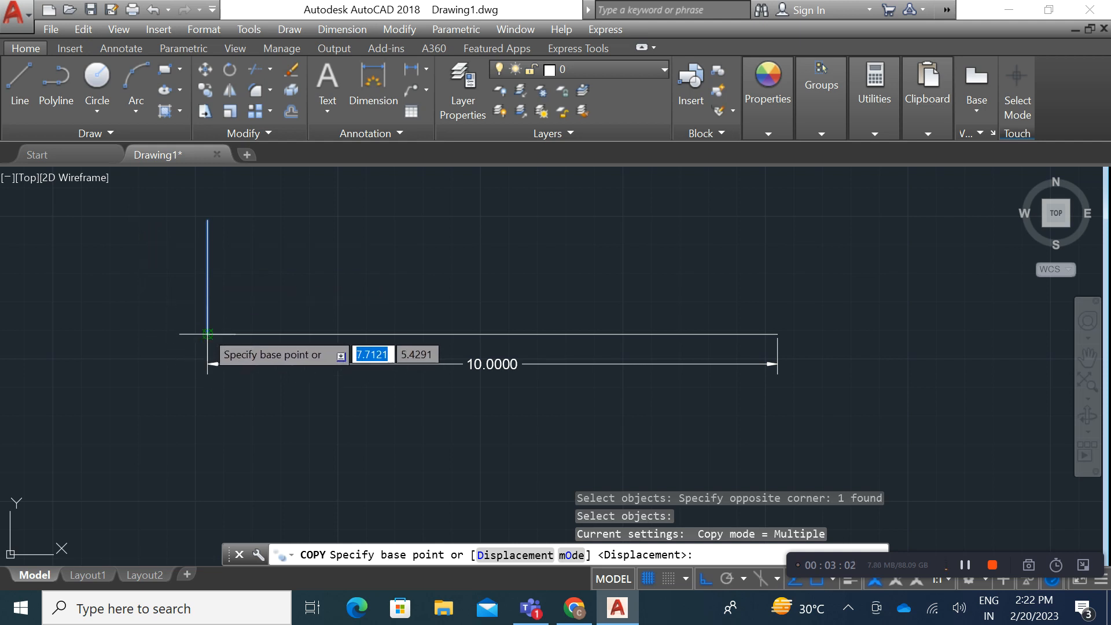
{"action": "left_click", "coordinate": [208, 333]}
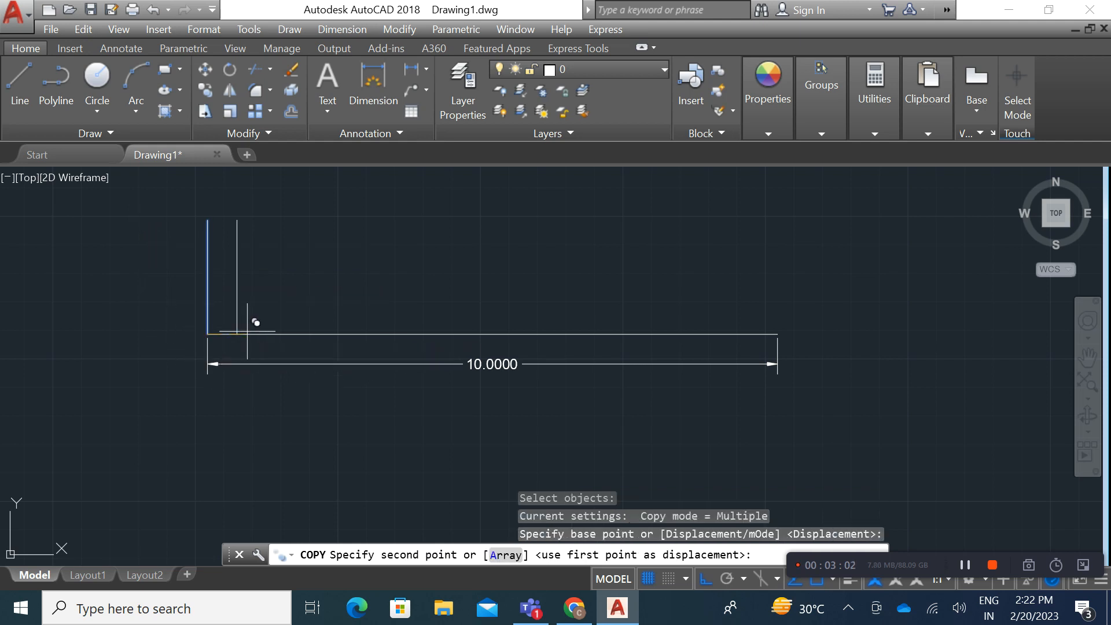
{"action": "left_click", "coordinate": [505, 555]}
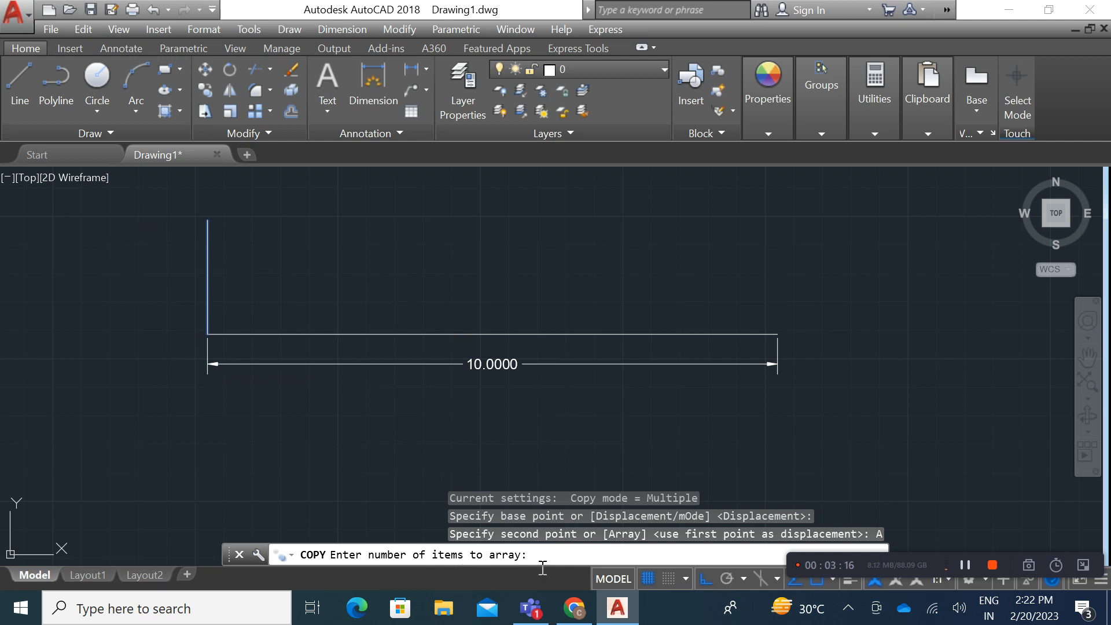
{"action": "type", "text": "10"}
{"action": "key", "text": "Return"}
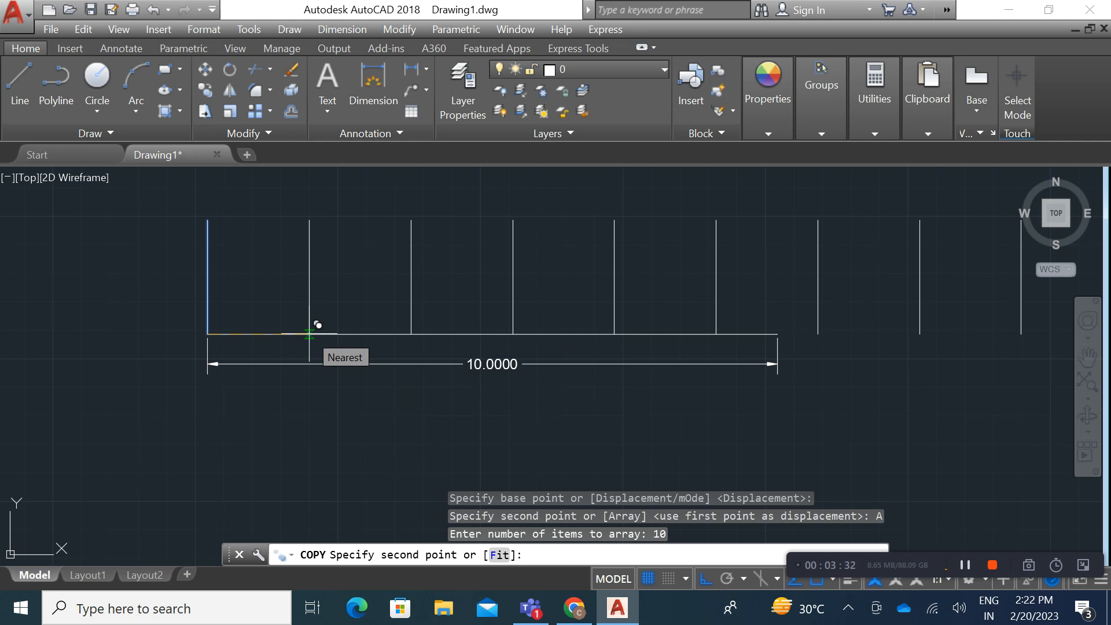
{"action": "type", "text": "2"}
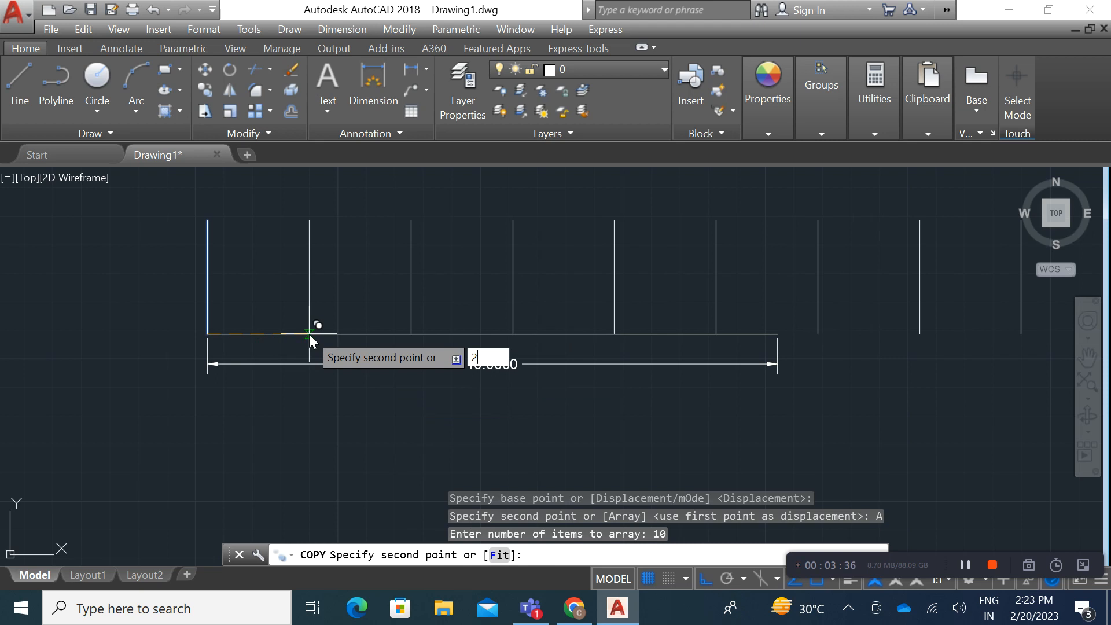
{"action": "key", "text": "Return"}
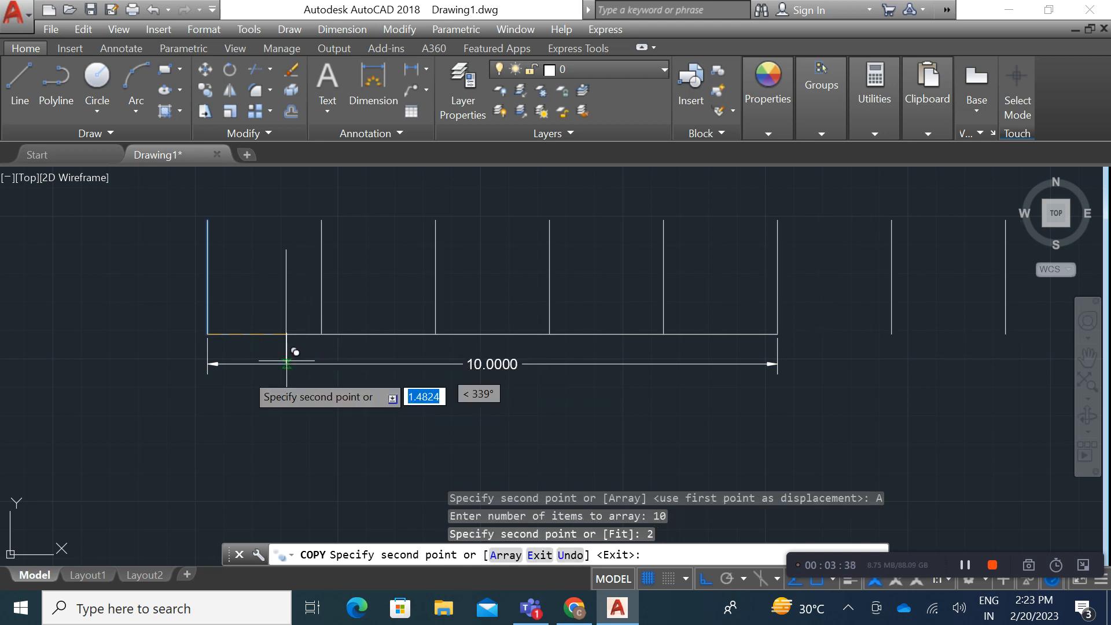
{"action": "middle_click_drag", "start_coordinate": [200, 429], "coordinate": [215, 472]}
{"action": "middle_click_drag", "start_coordinate": [572, 447], "coordinate": [514, 445]}
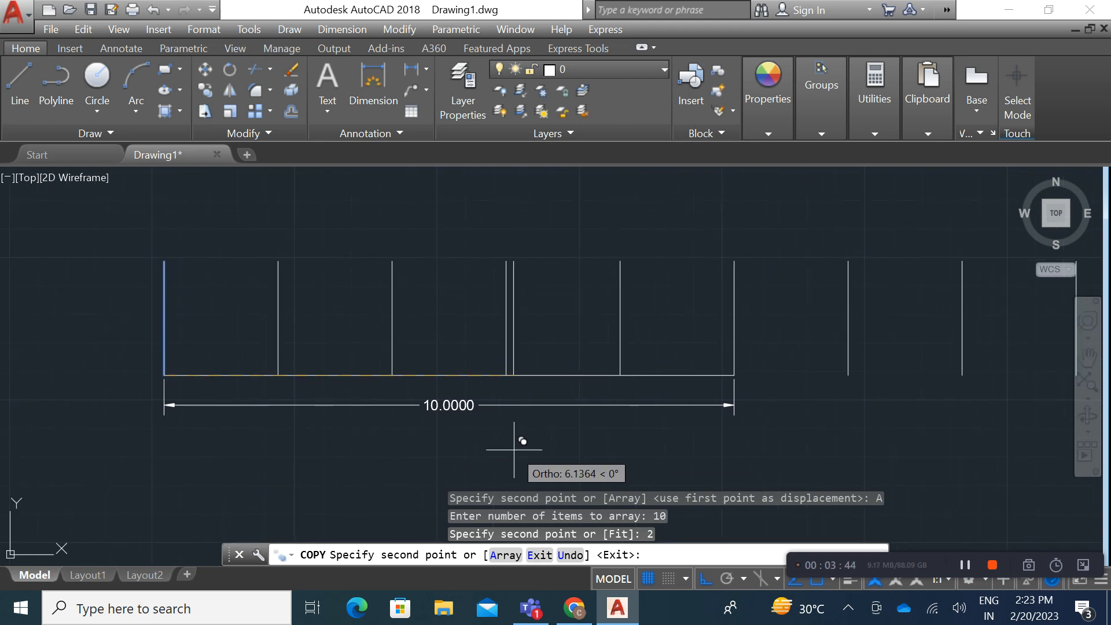
{"action": "key", "text": "Escape"}
Delete the nine arrayed copies of the vertical line, keeping the original at the horizontal line's left end.
{"action": "scroll", "coordinate": [493, 419], "scroll_direction": "down", "scroll_amount": 3}
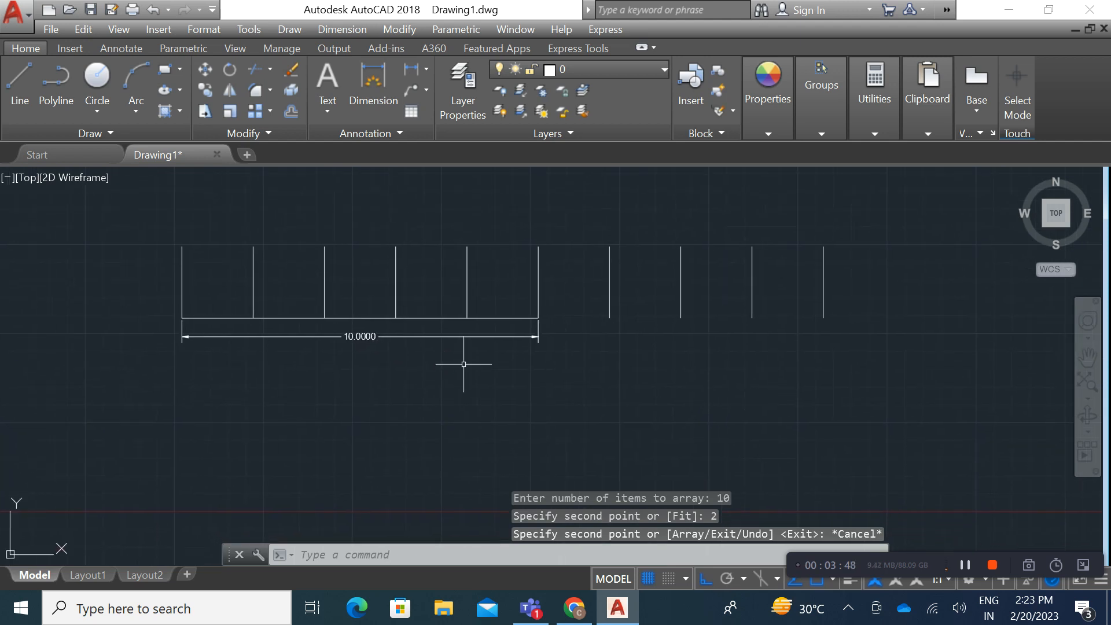
{"action": "middle_click_drag", "start_coordinate": [463, 364], "coordinate": [455, 342]}
{"action": "left_click", "coordinate": [880, 260]}
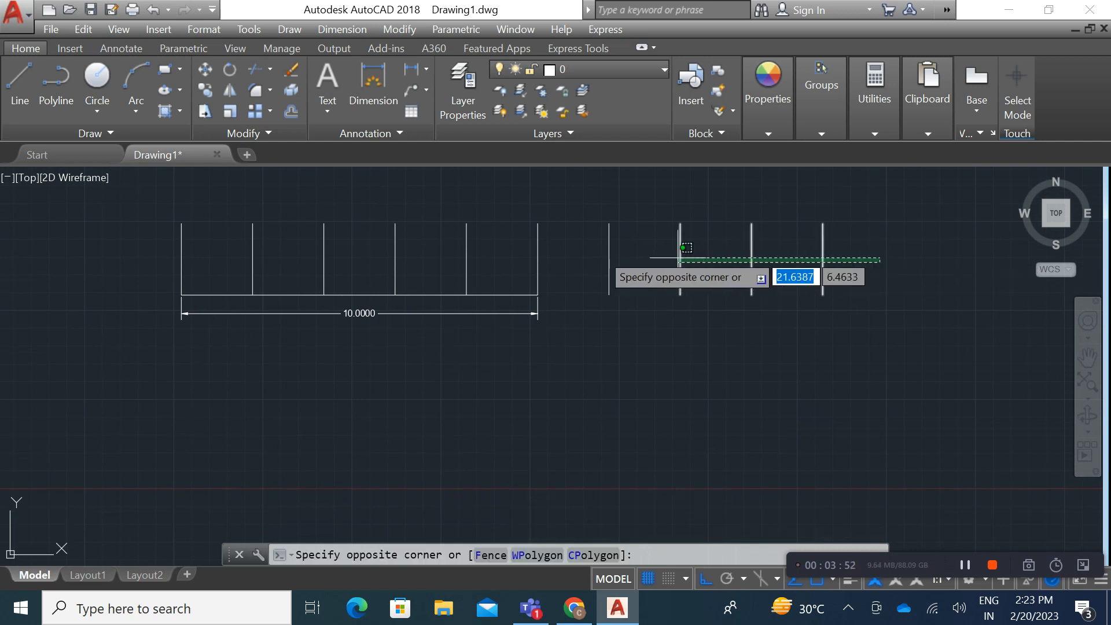
{"action": "left_click", "coordinate": [249, 221]}
{"action": "key", "text": "Delete"}
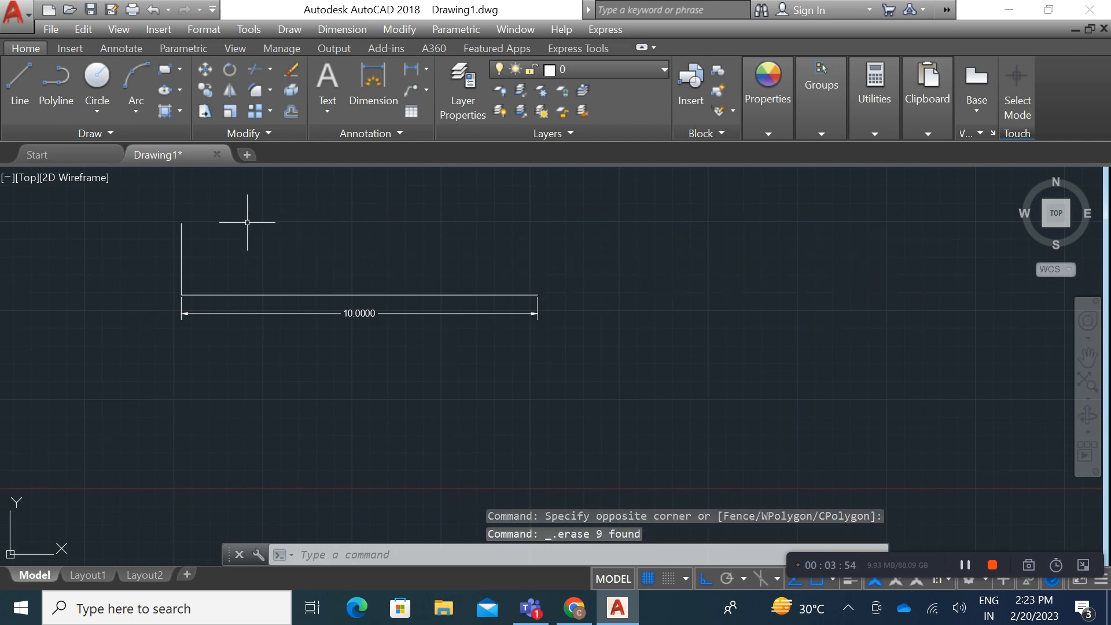
{"action": "scroll", "coordinate": [236, 268], "scroll_direction": "up", "scroll_amount": 2}
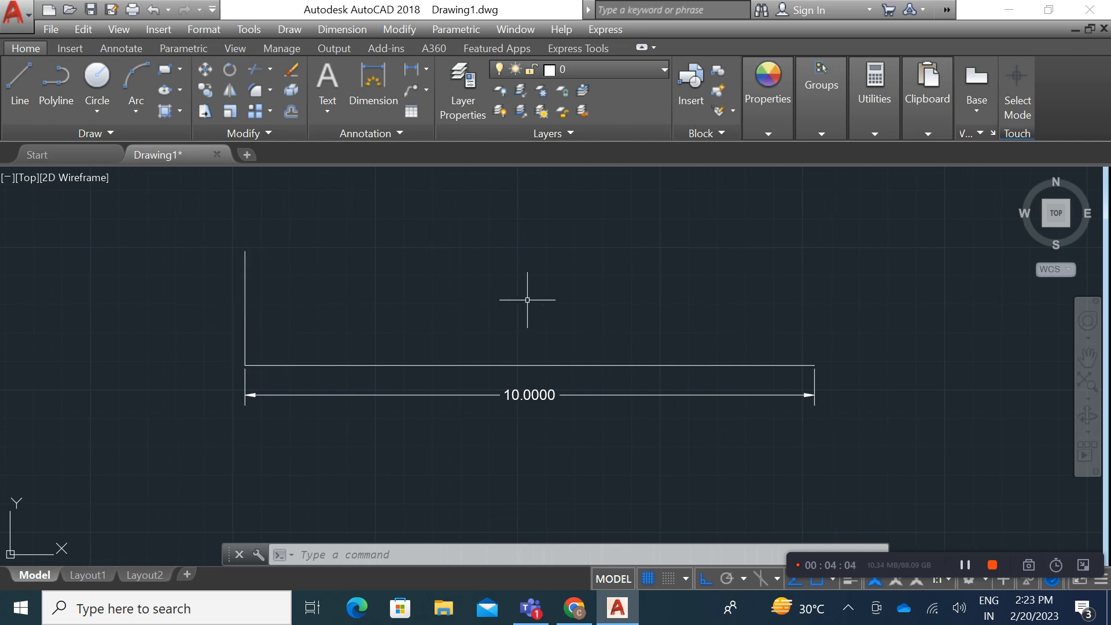
{"action": "middle_click_drag", "start_coordinate": [400, 282], "coordinate": [361, 281]}
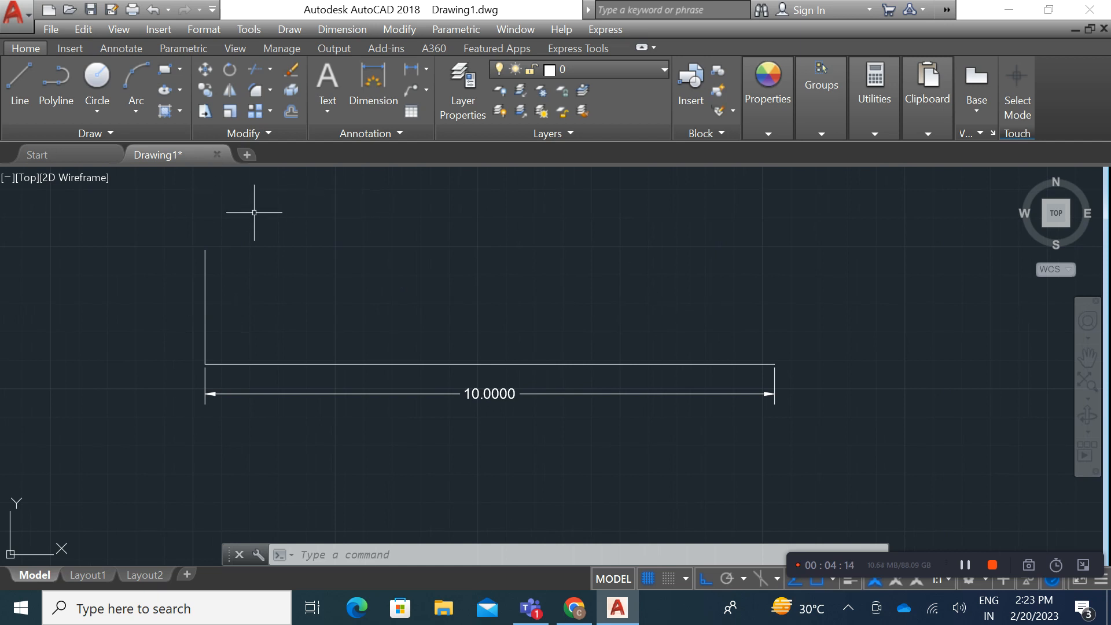
{"action": "left_click", "coordinate": [328, 557]}
{"action": "type", "text": "m"}
{"action": "key", "text": "Return"}
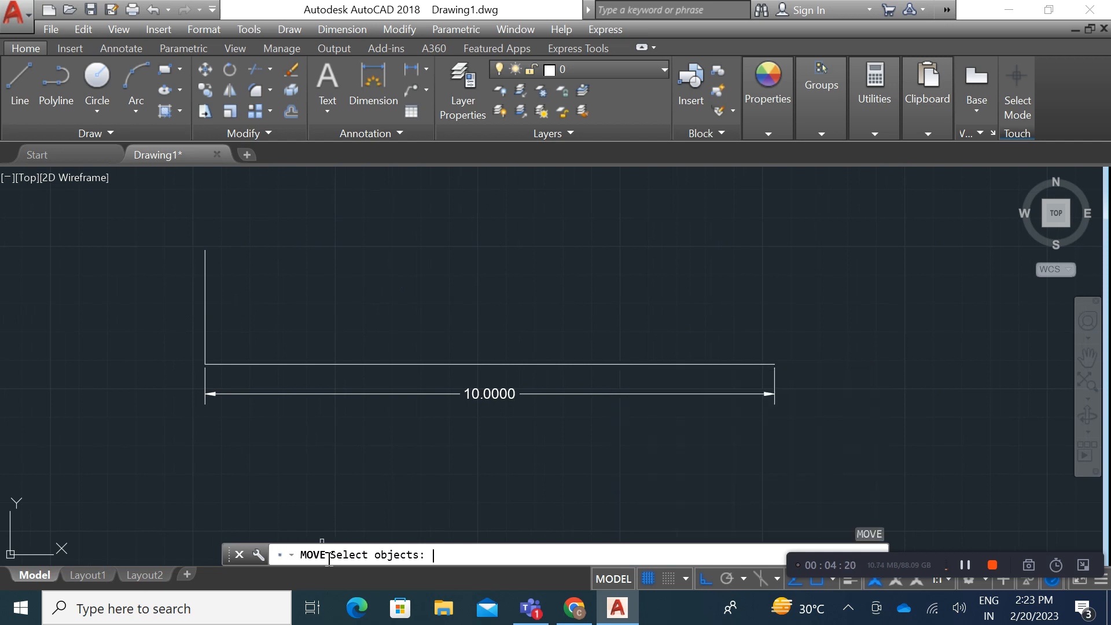
{"action": "key", "text": "Escape"}
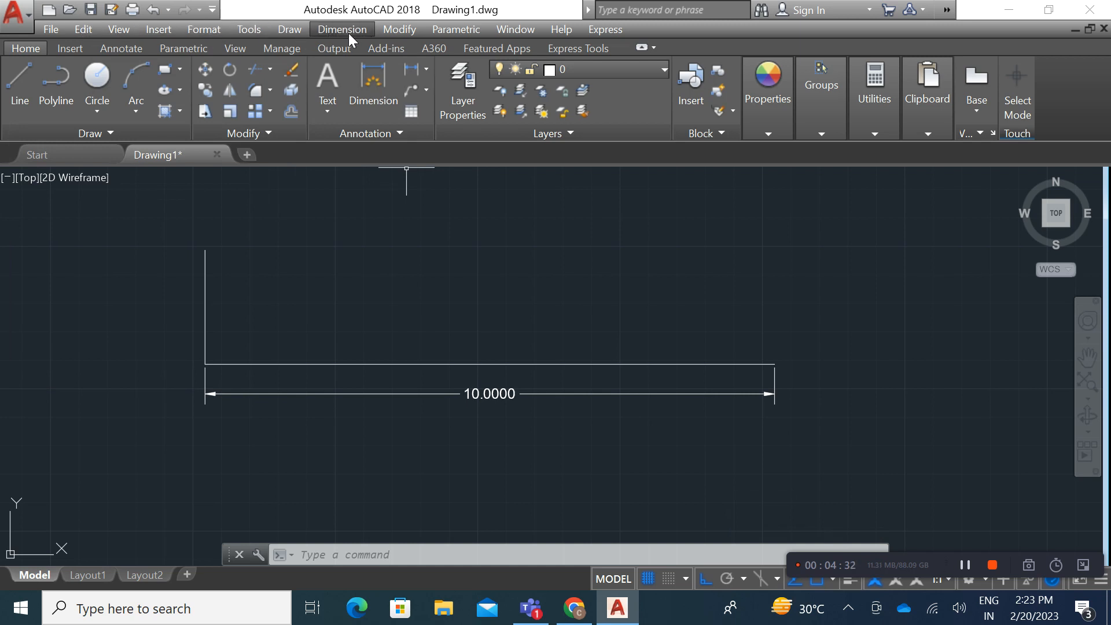
Move the vertical line by its lower endpoint to the midpoint of the horizontal line, and undo that move.
{"action": "left_click", "coordinate": [400, 27]}
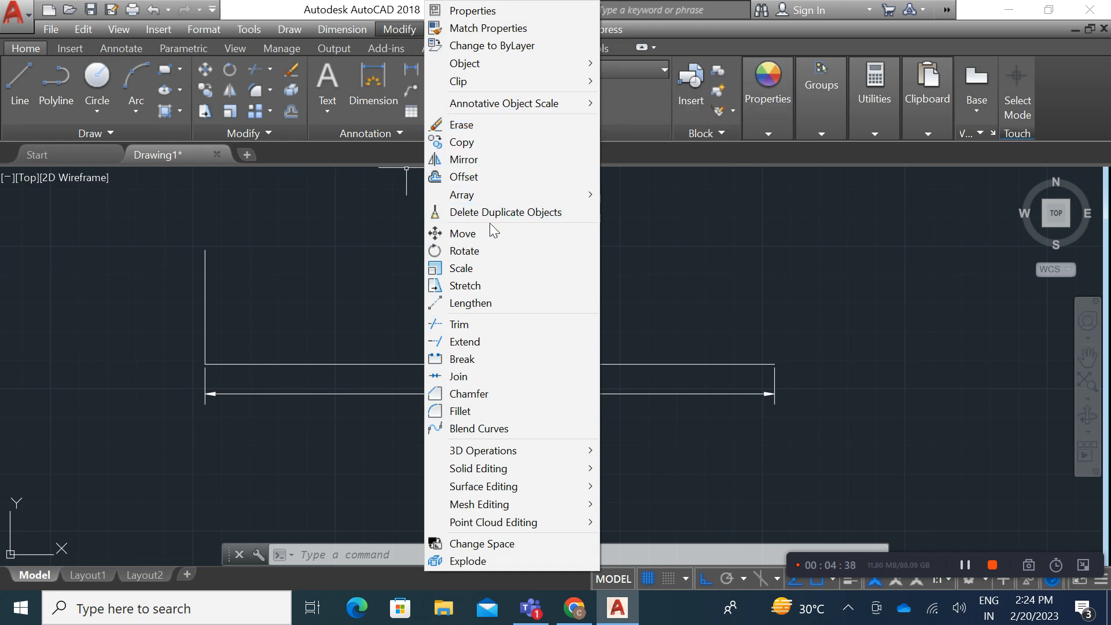
{"action": "left_click", "coordinate": [477, 235]}
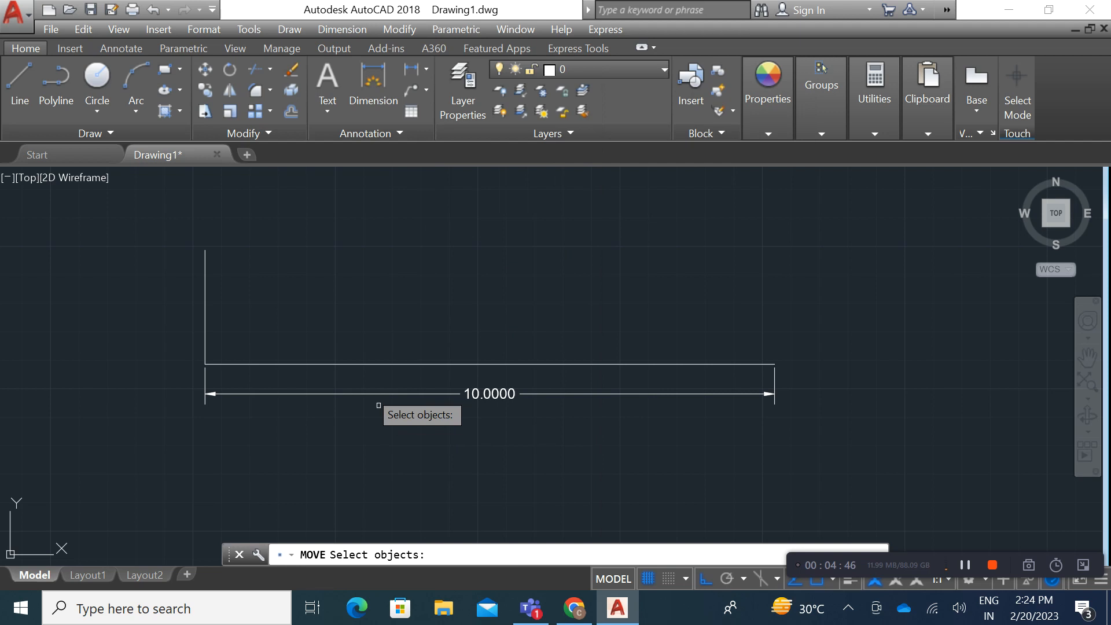
{"action": "left_click", "coordinate": [246, 304]}
{"action": "left_click", "coordinate": [146, 258]}
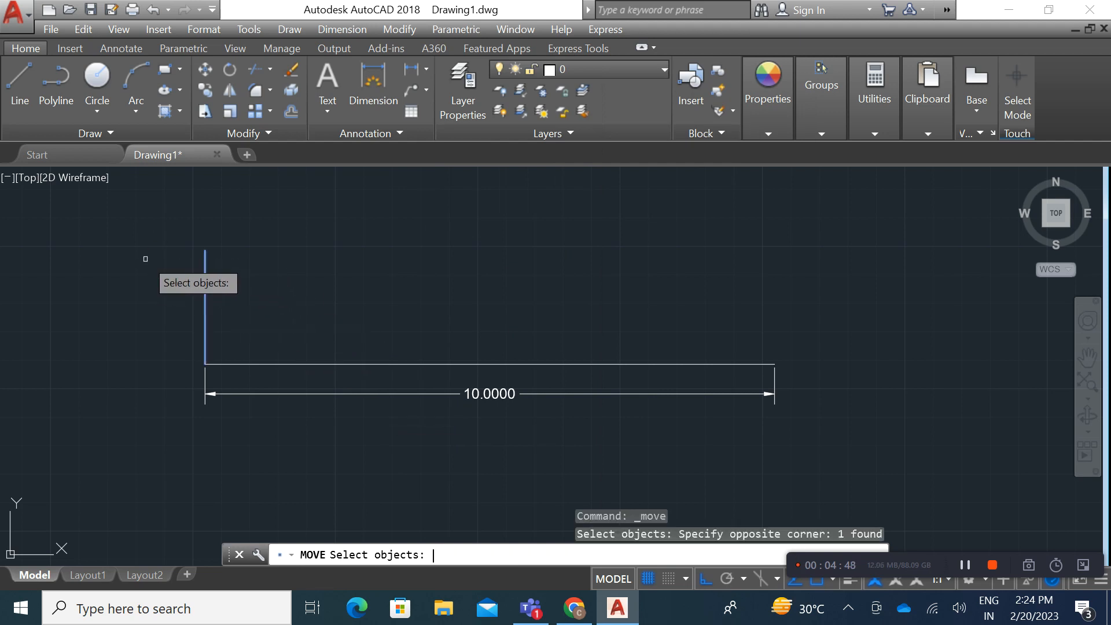
{"action": "key", "text": "Return"}
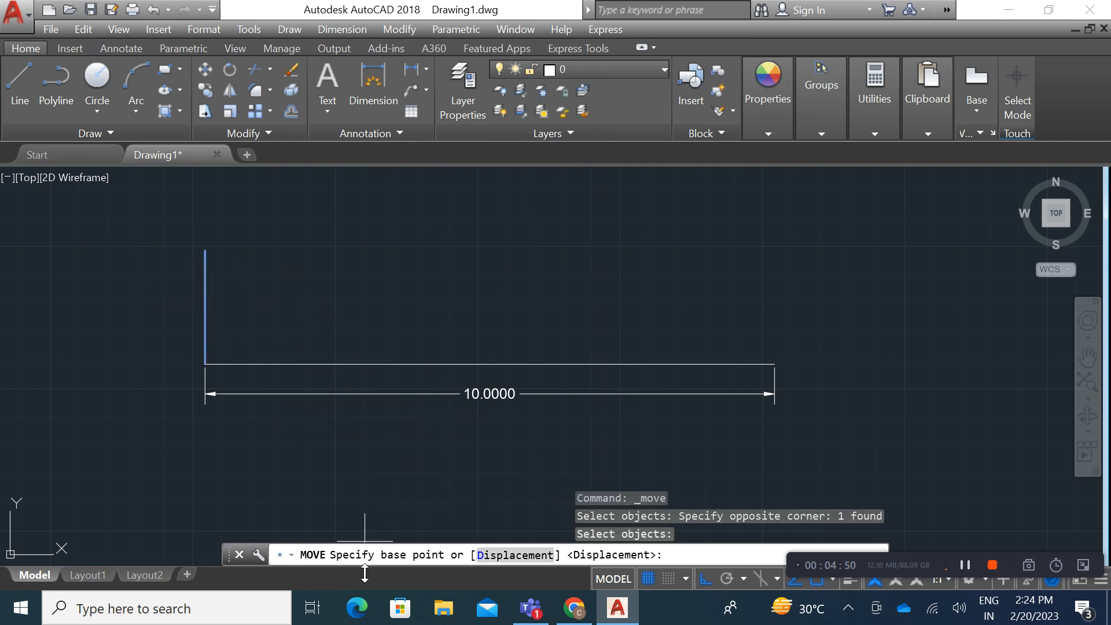
{"action": "left_click", "coordinate": [205, 365]}
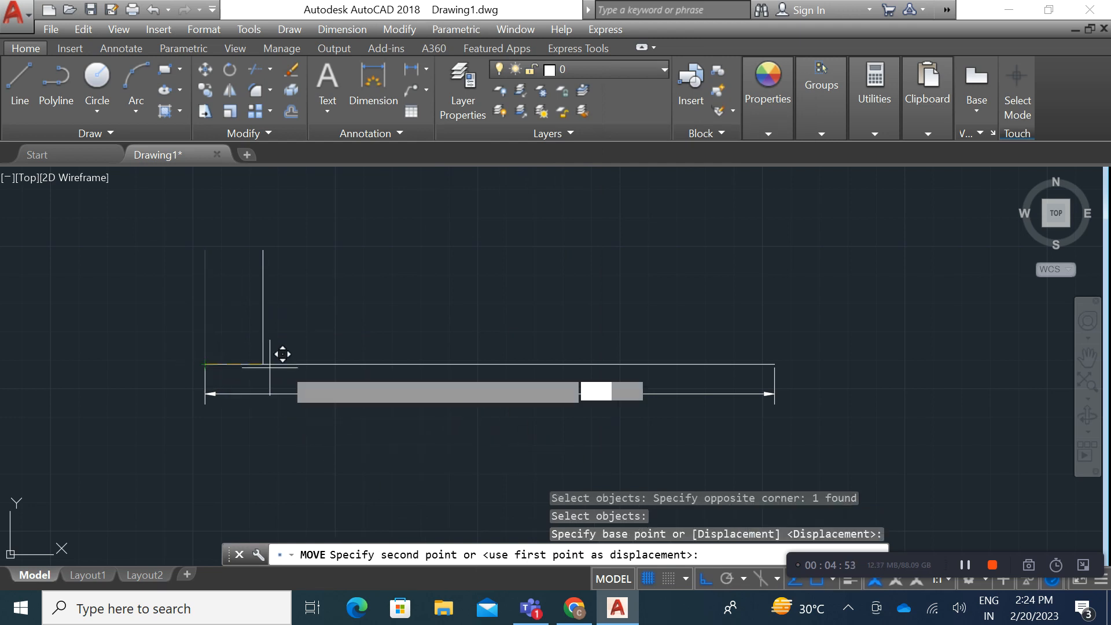
{"action": "left_click", "coordinate": [502, 351]}
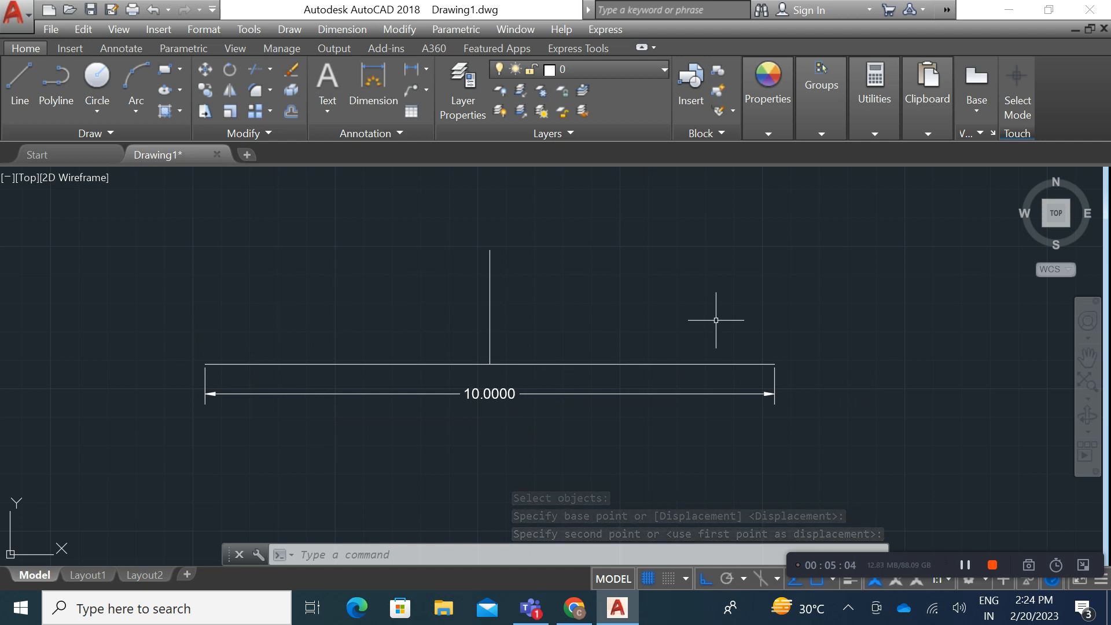
{"action": "key", "text": "ctrl+z"}
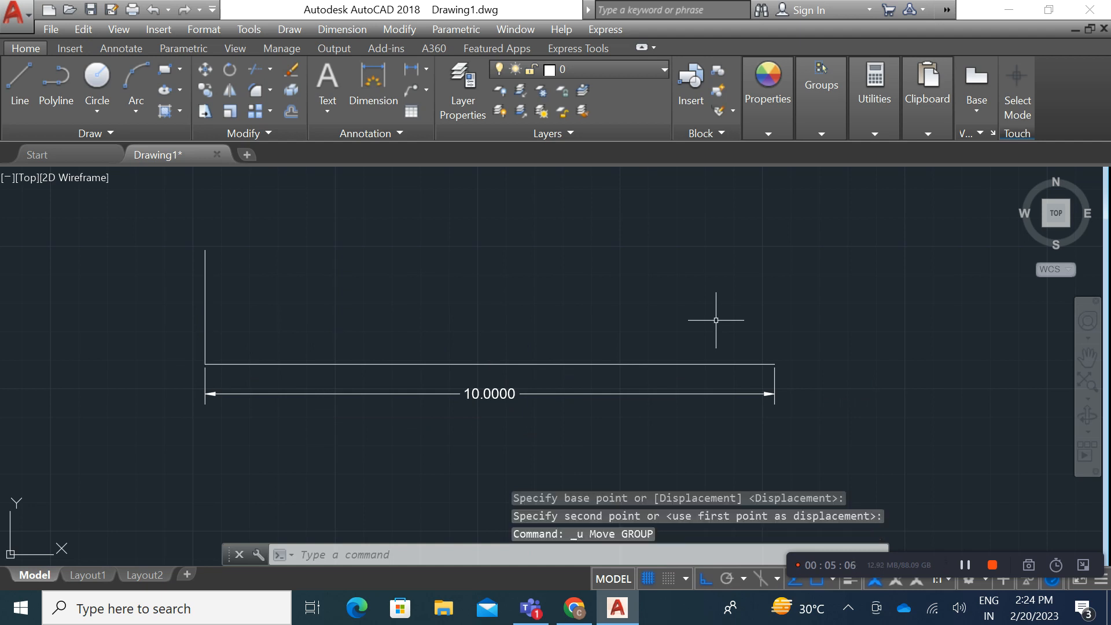
Move the vertical line 10 units to the right, using its lower endpoint as the base point.
{"action": "type", "text": "m"}
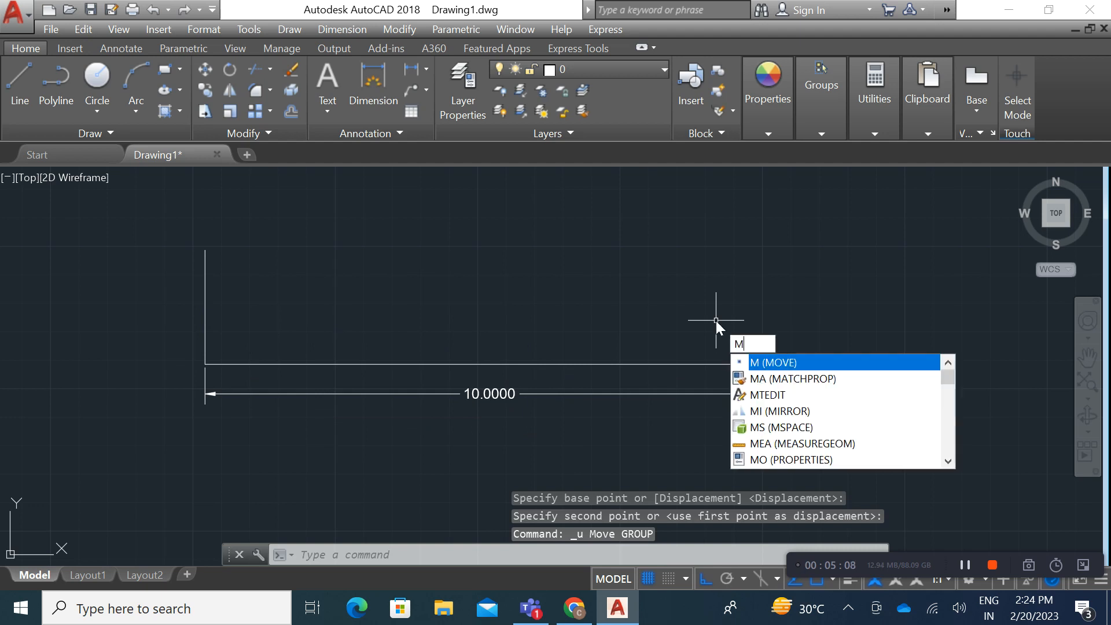
{"action": "key", "text": "Return"}
{"action": "left_click", "coordinate": [303, 302]}
{"action": "left_click", "coordinate": [127, 253]}
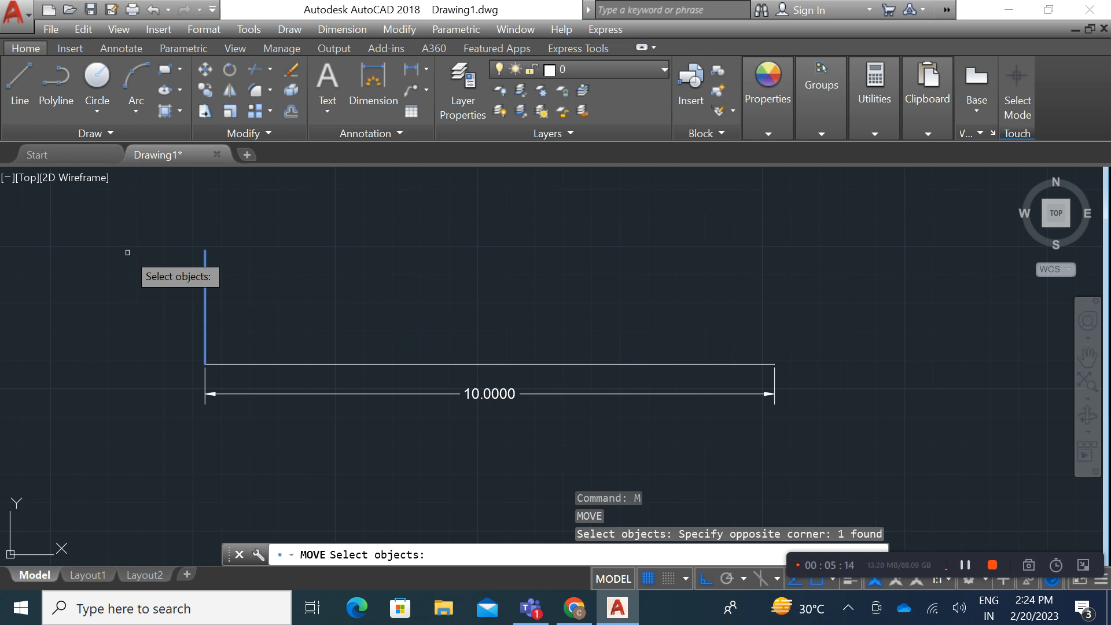
{"action": "key", "text": "Return"}
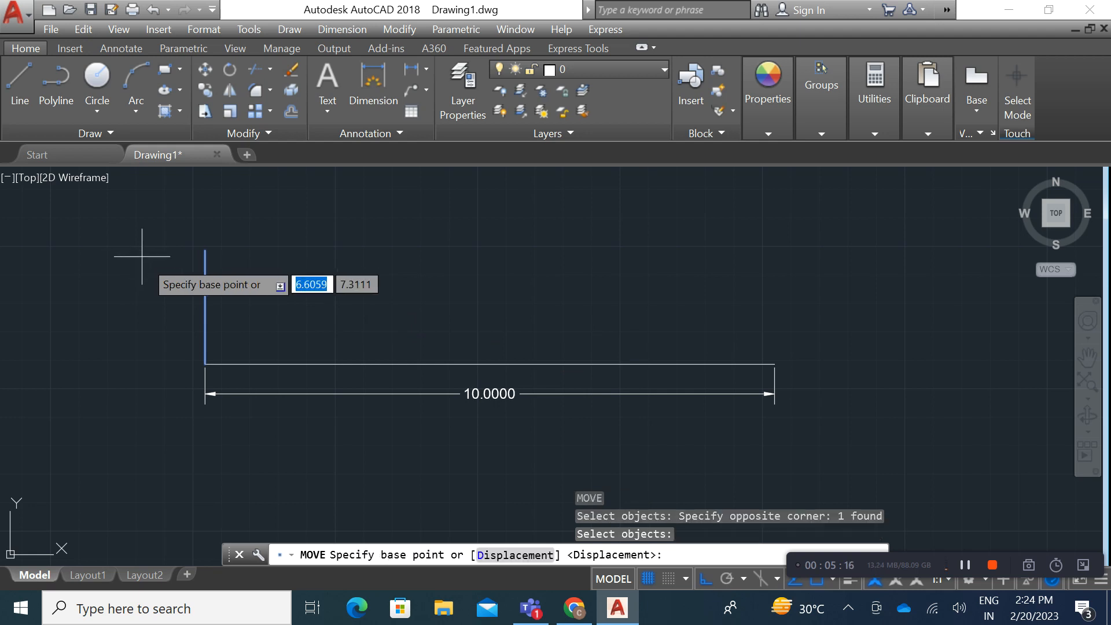
{"action": "left_click", "coordinate": [205, 364]}
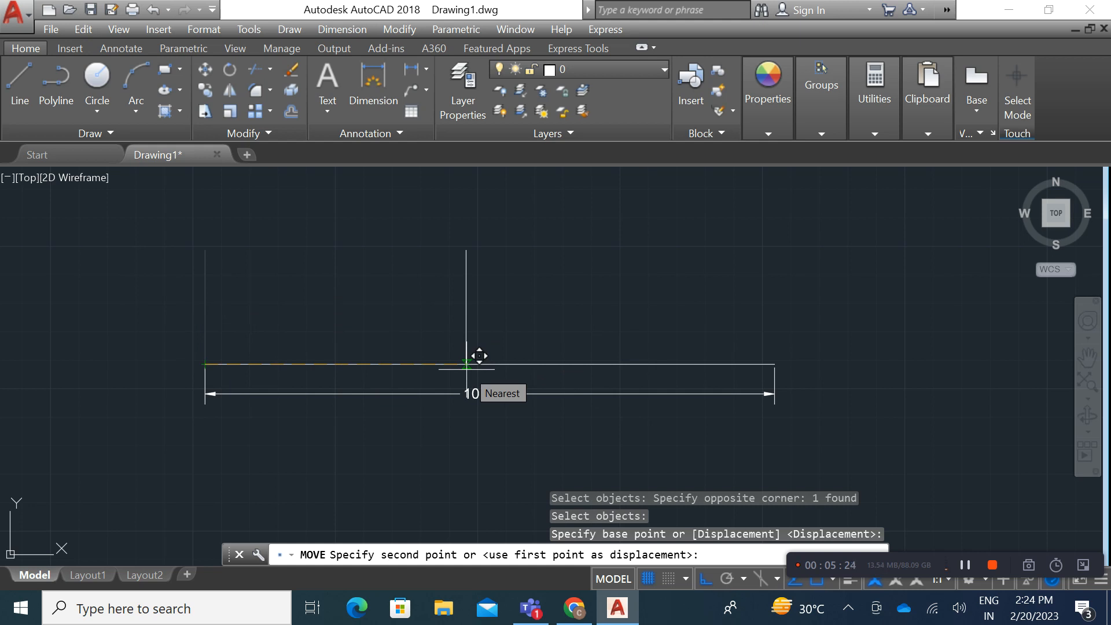
{"action": "type", "text": "10"}
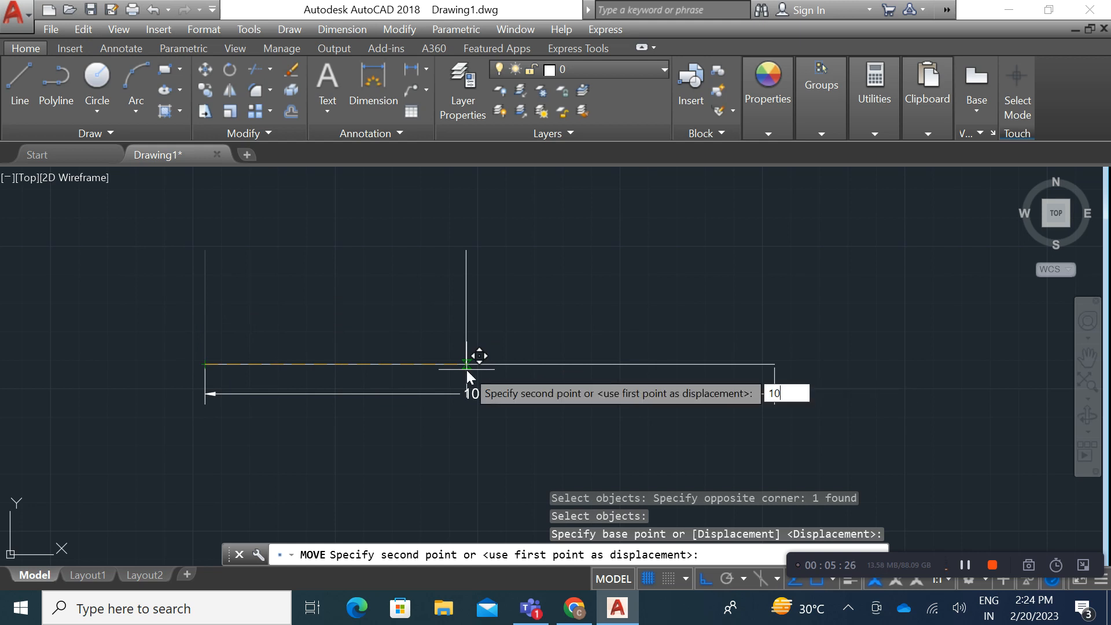
{"action": "key", "text": "Return"}
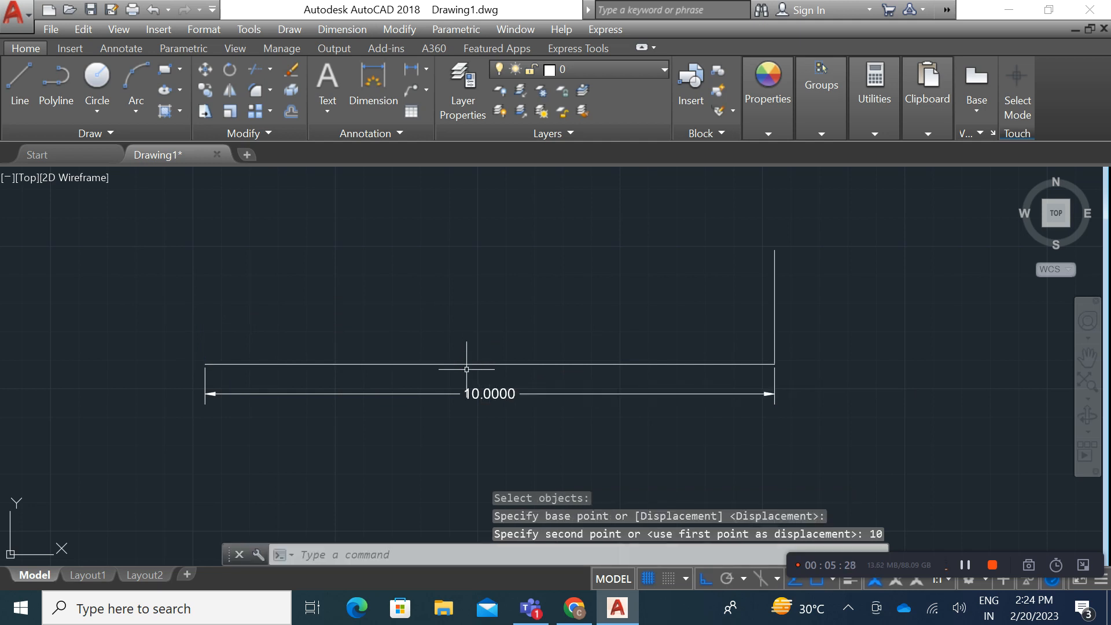